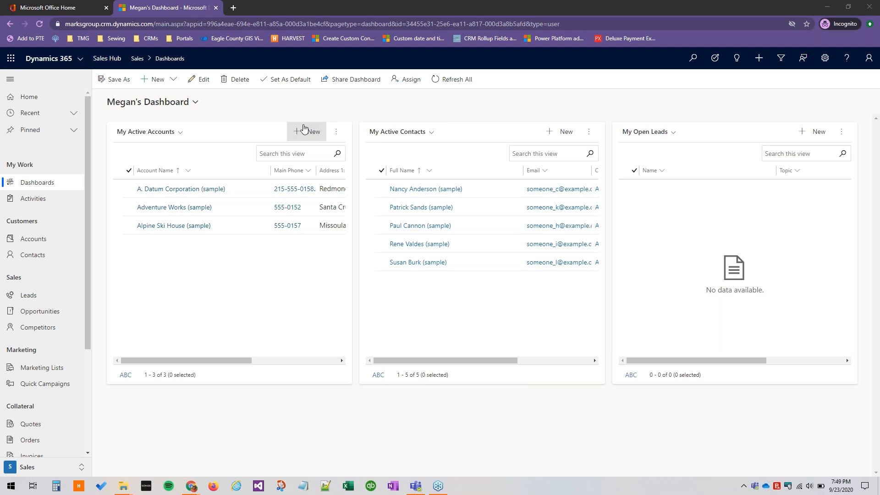
# Create a dashboard with the 3-Column Regular layout, naming it with the owner's first name in possessive form followed by "Test Dashboard".
pyautogui.click(156, 83)
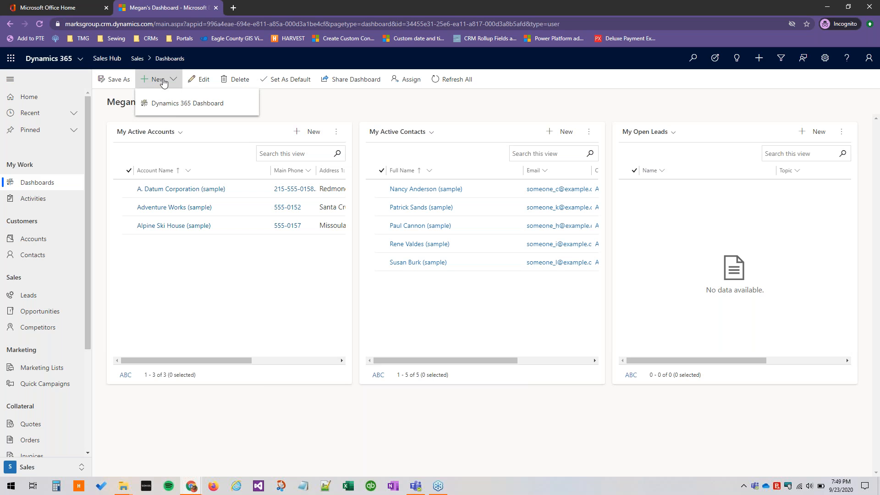
pyautogui.click(158, 105)
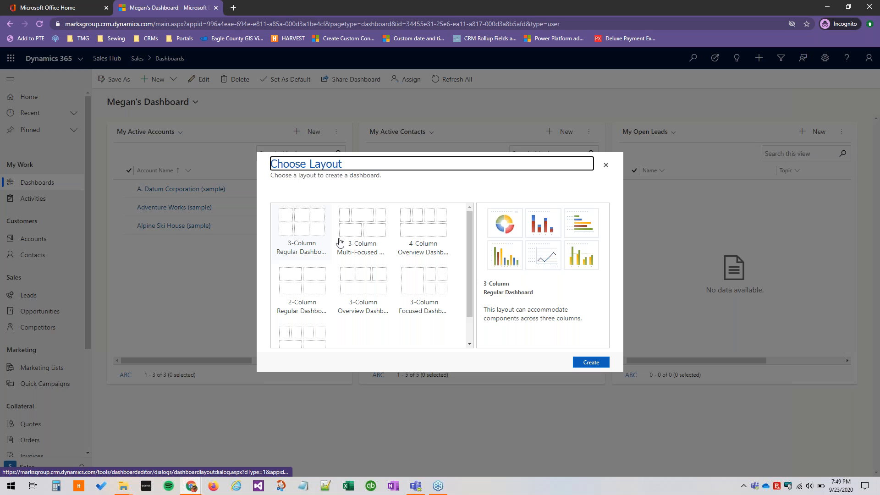
pyautogui.click(304, 226)
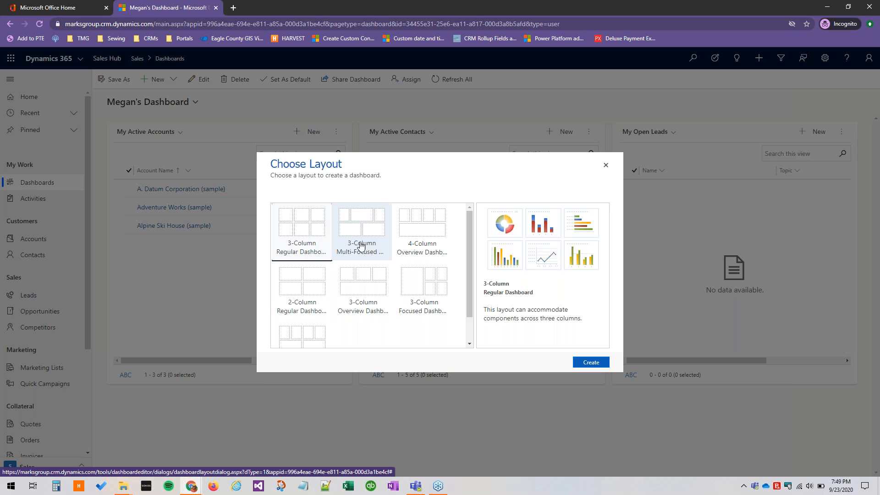
pyautogui.click(598, 362)
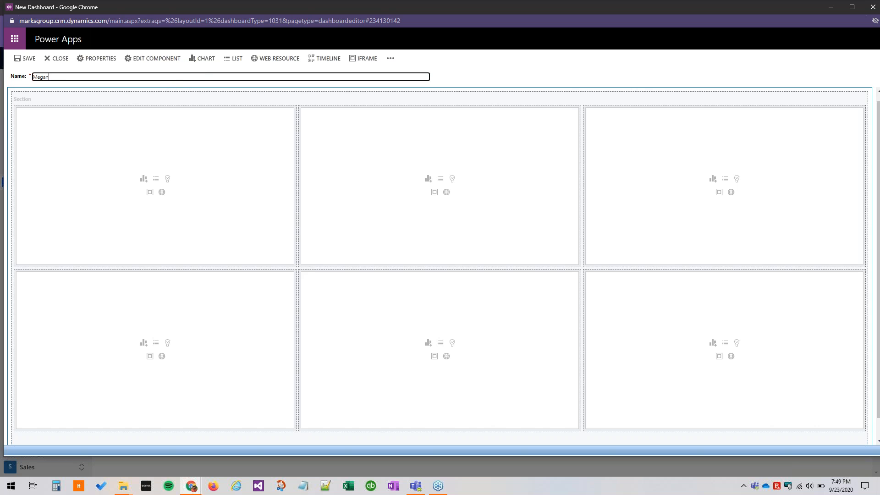
pyautogui.write('ashboard')
# Add an Accounts list using the Active Sample Accounts view to the first cell of the dashboard's top row.
pyautogui.click(143, 182)
pyautogui.click(156, 179)
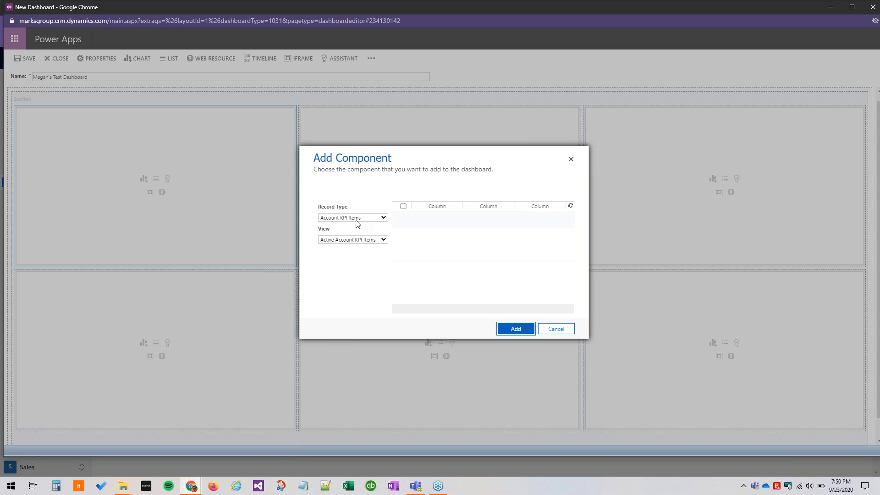
pyautogui.click(342, 218)
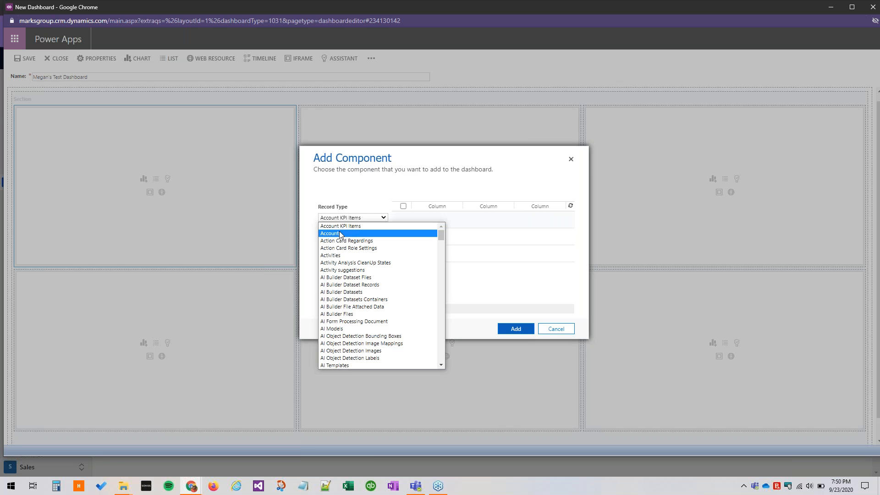
pyautogui.click(339, 235)
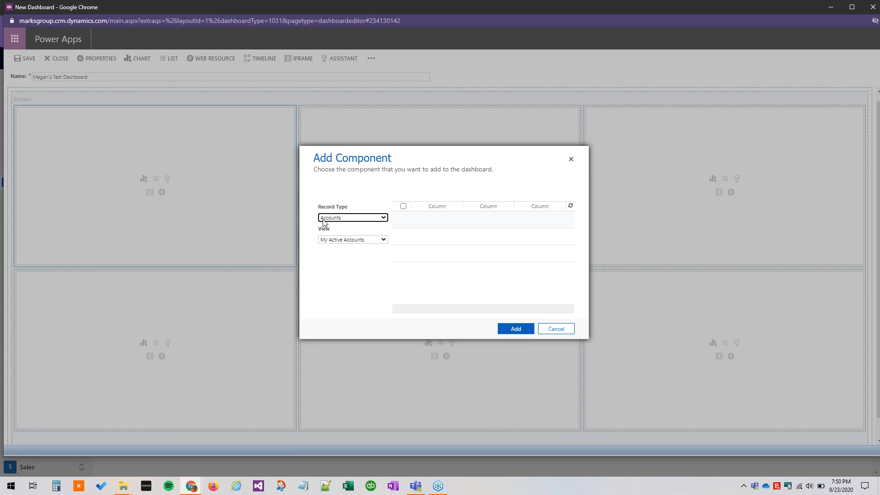
pyautogui.click(345, 240)
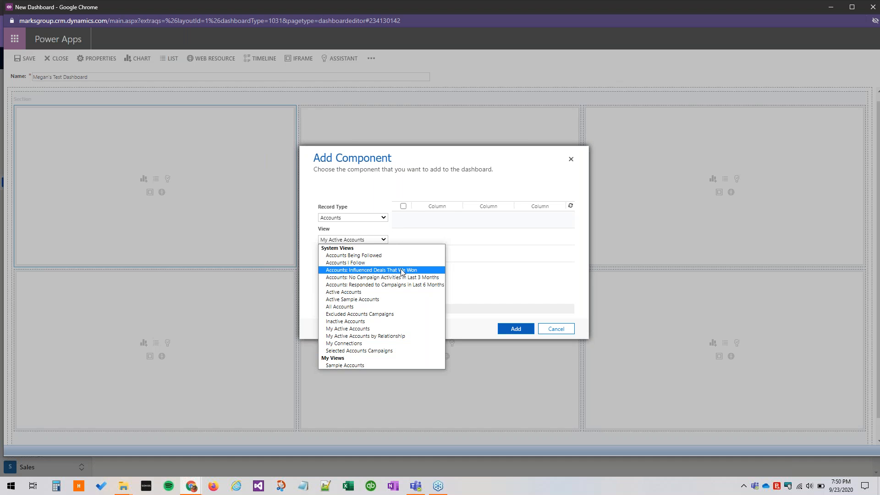
pyautogui.click(380, 307)
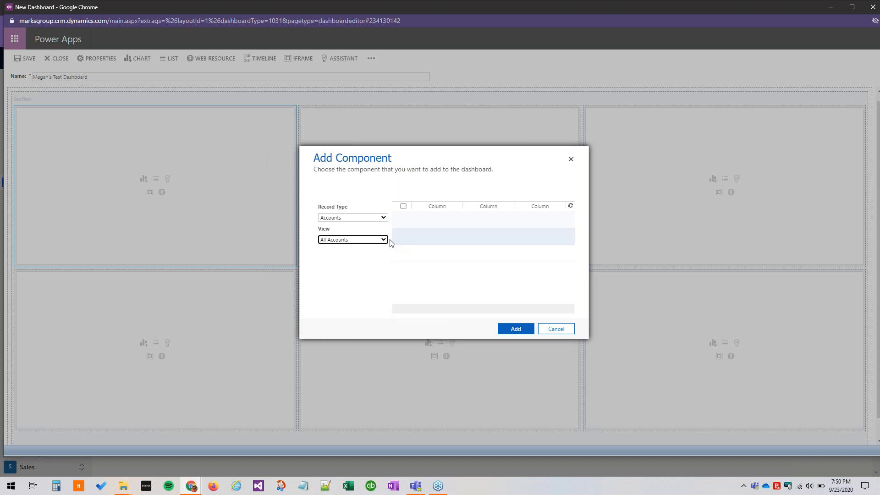
pyautogui.click(381, 240)
pyautogui.click(376, 298)
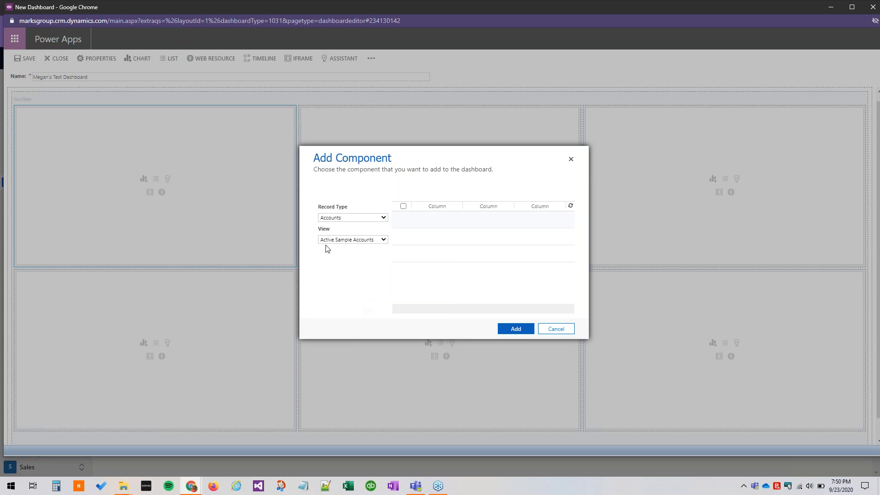
pyautogui.click(516, 329)
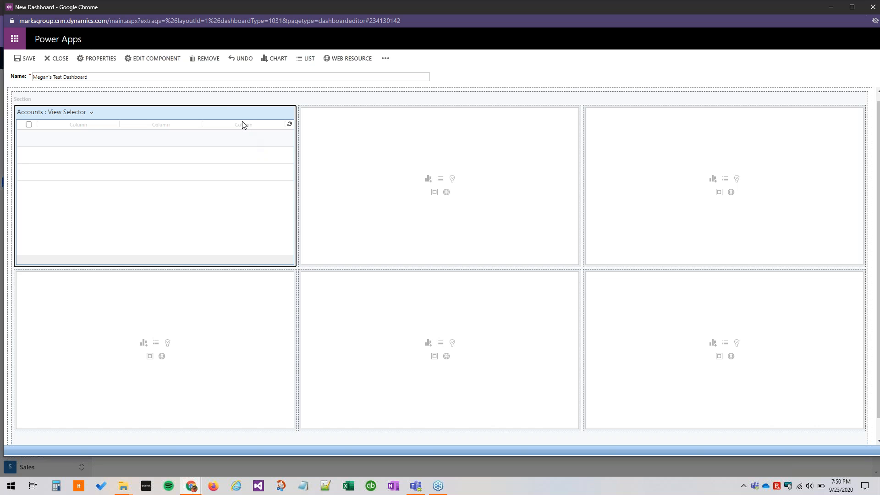
# Review the Accounts list's display, data source, view selector and chart properties, keeping the current settings.
pyautogui.doubleClick(224, 109)
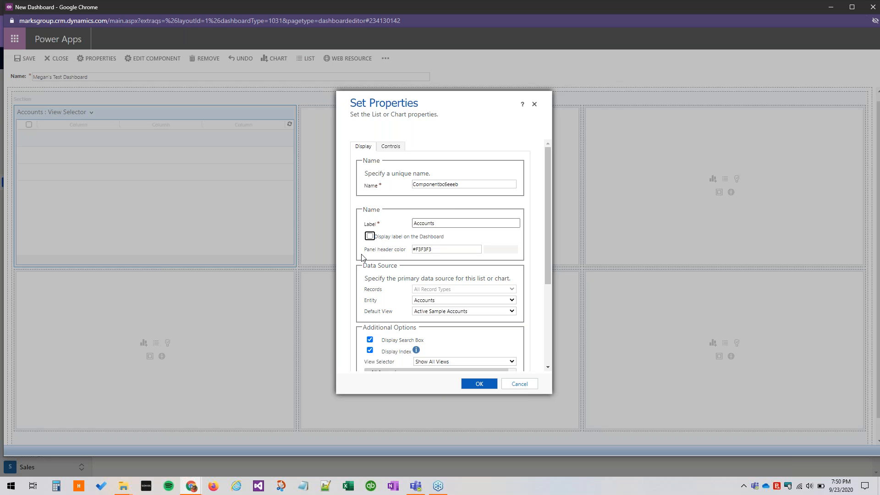
pyautogui.scroll(-1, 402, 259)
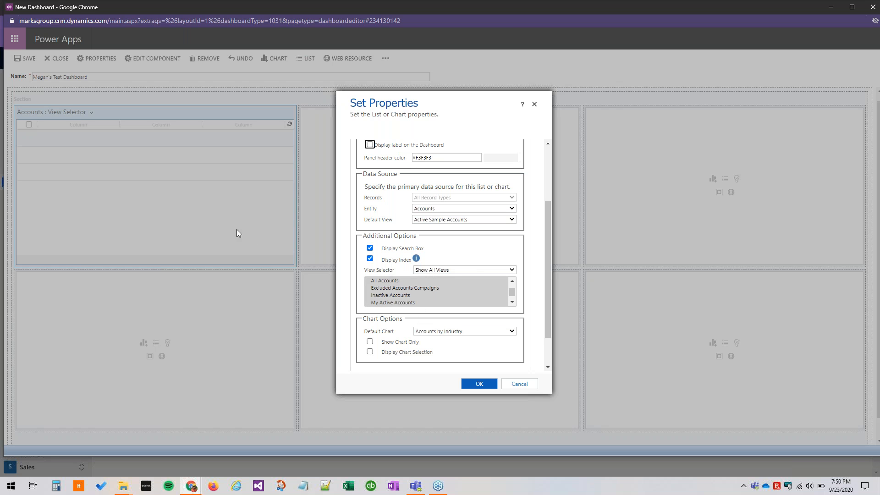
pyautogui.click(480, 385)
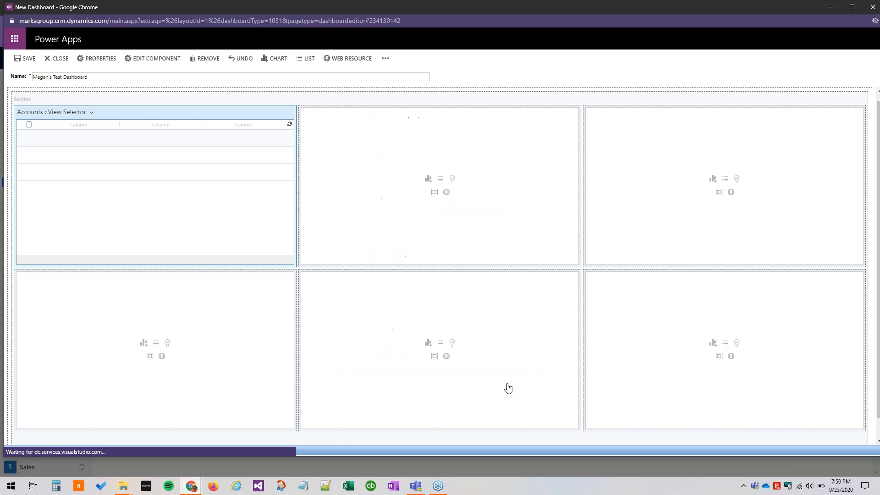
# Add a Leads list using the All Leads view to the middle cell of the dashboard's top row.
pyautogui.click(439, 184)
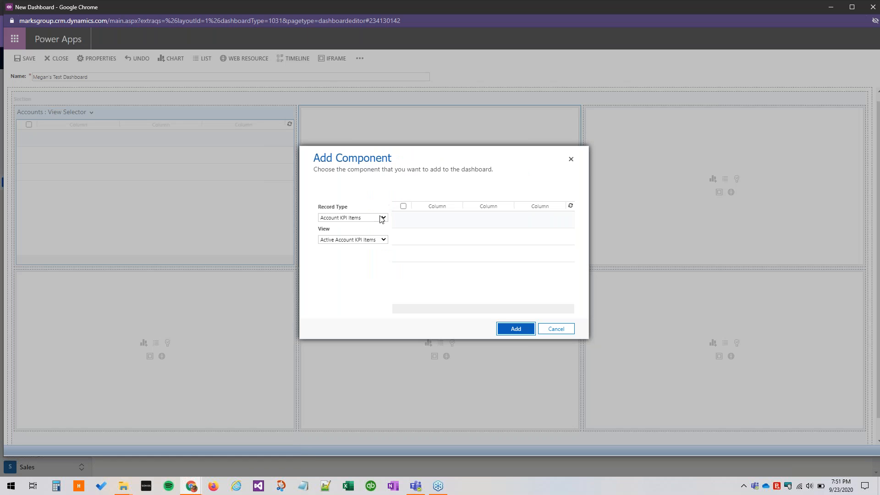
pyautogui.click(349, 219)
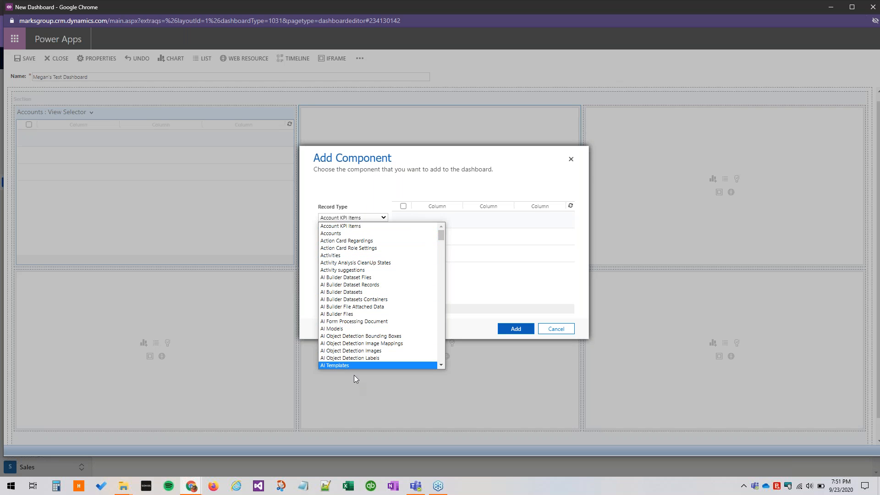
pyautogui.moveTo(444, 237); pyautogui.dragTo(439, 307)
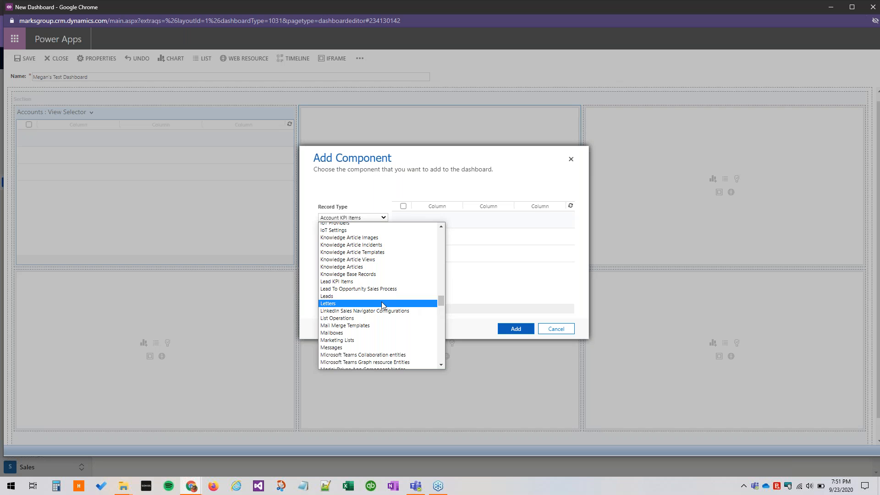
pyautogui.click(373, 297)
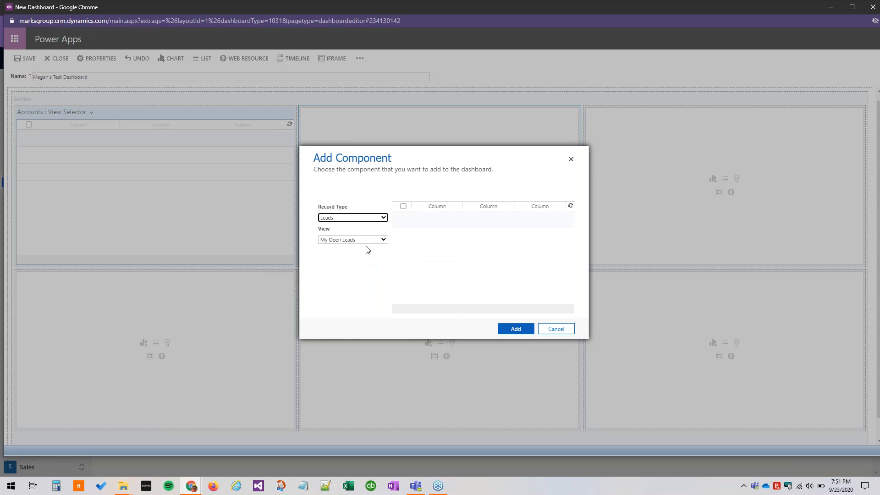
pyautogui.click(369, 240)
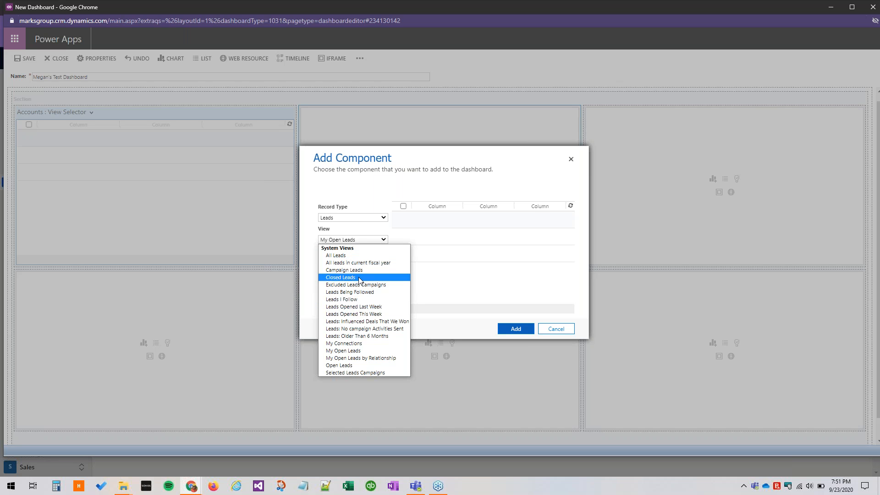
pyautogui.click(360, 258)
pyautogui.click(517, 326)
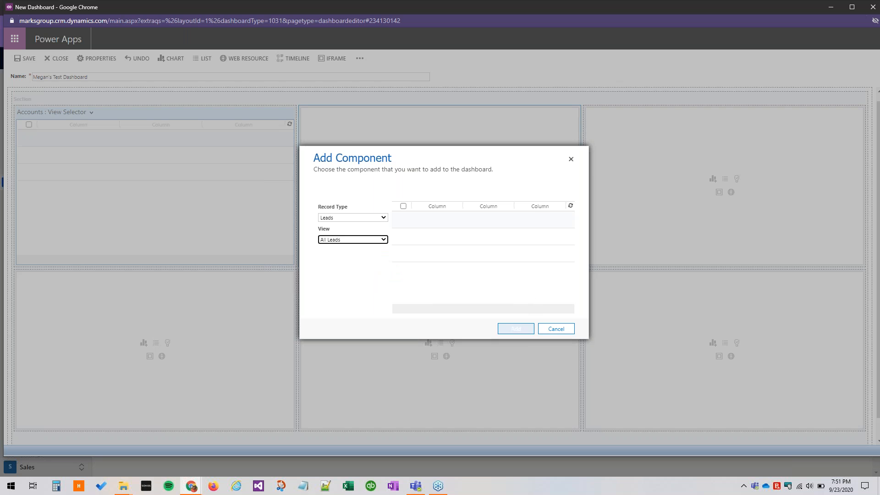
pyautogui.click(616, 161)
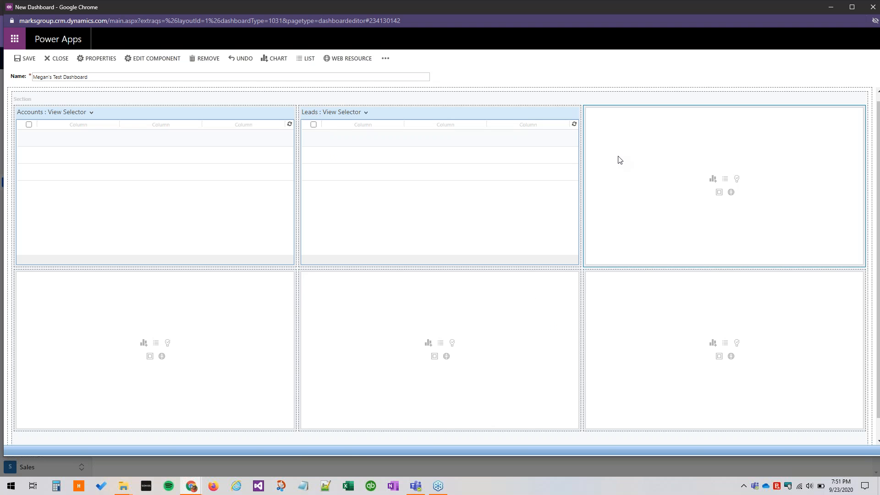
pyautogui.click(726, 180)
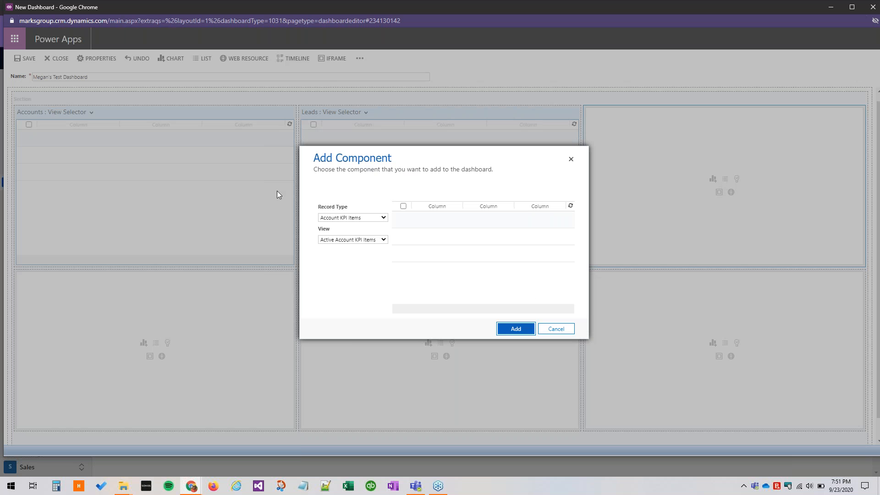
pyautogui.click(356, 218)
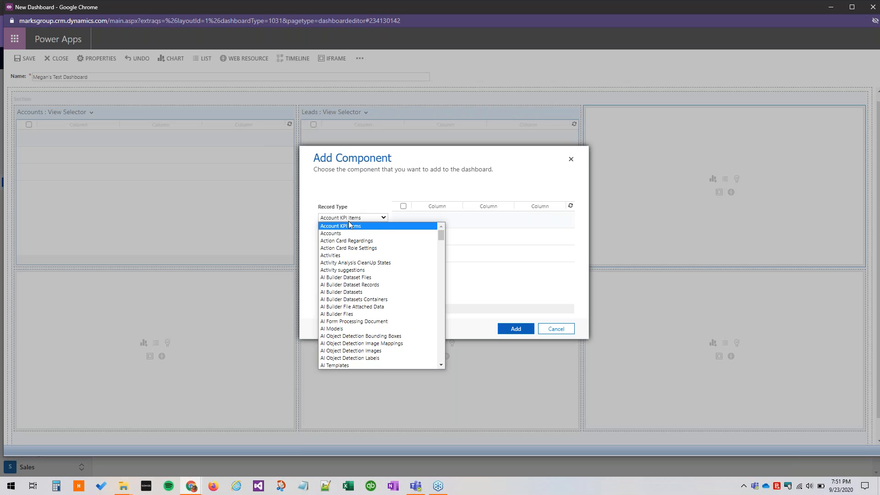
pyautogui.click(556, 326)
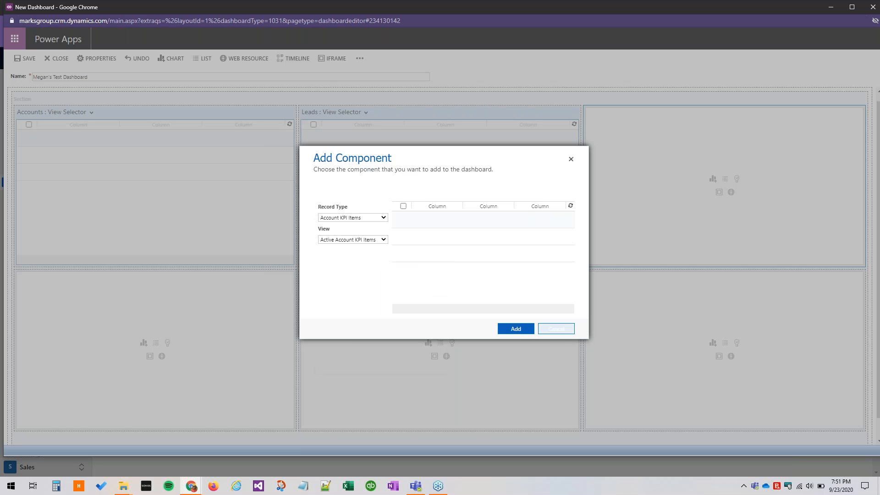
pyautogui.click(556, 328)
# Move the Leads list from the middle cell to the third cell of the dashboard's top row.
pyautogui.click(426, 113)
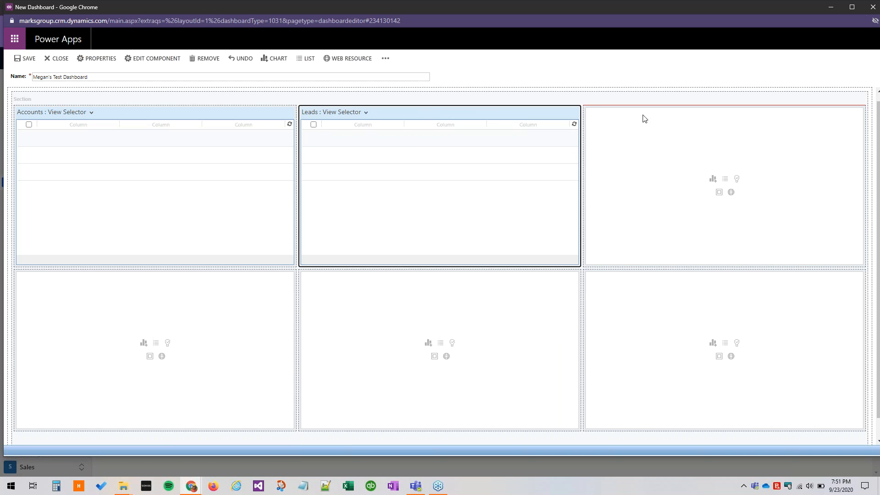
pyautogui.moveTo(648, 119); pyautogui.dragTo(646, 121)
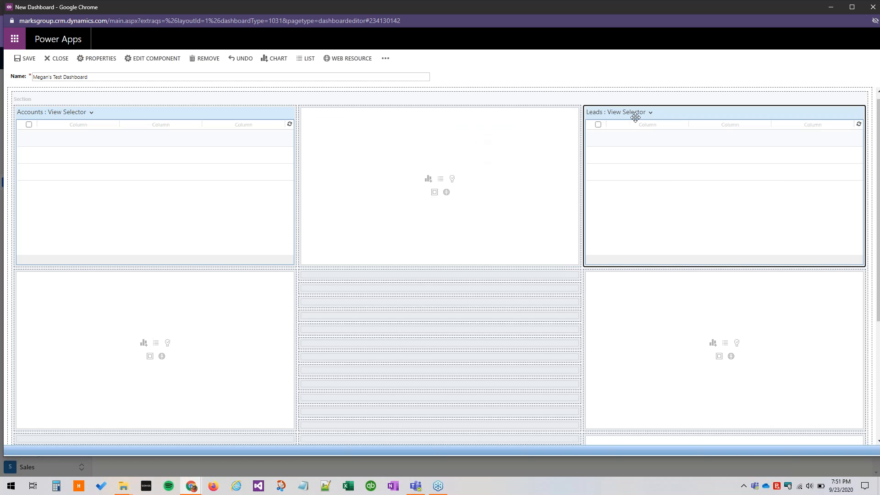
# Add a Contacts list using the My Active Contacts view to the cell directly below the Accounts list.
pyautogui.click(155, 343)
pyautogui.click(358, 217)
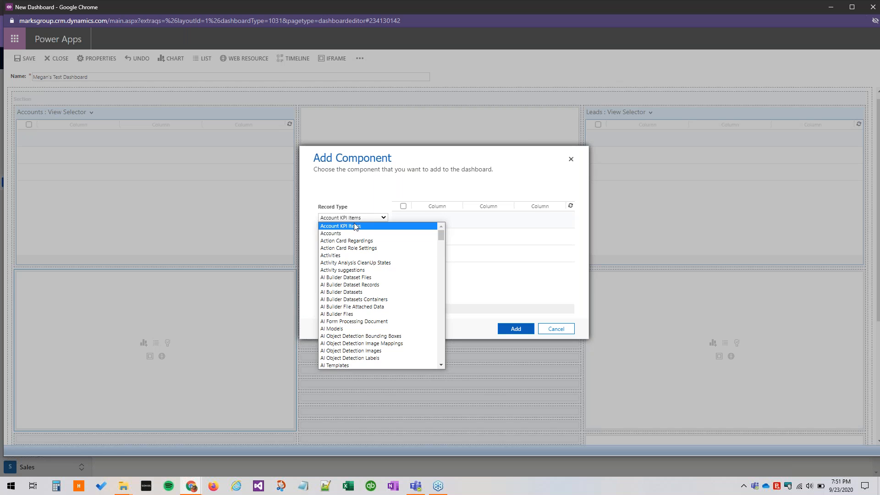
pyautogui.scroll(-5, 370, 318)
pyautogui.scroll(-3, 366, 356)
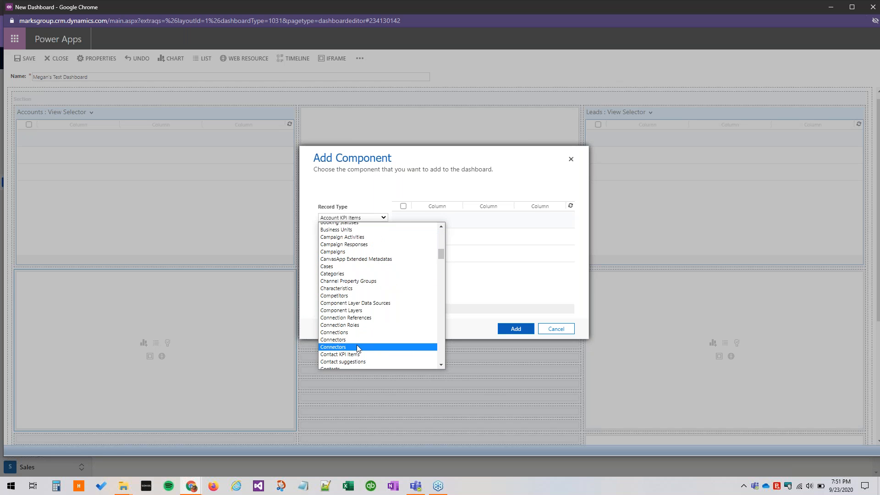
pyautogui.scroll(-3, 355, 297)
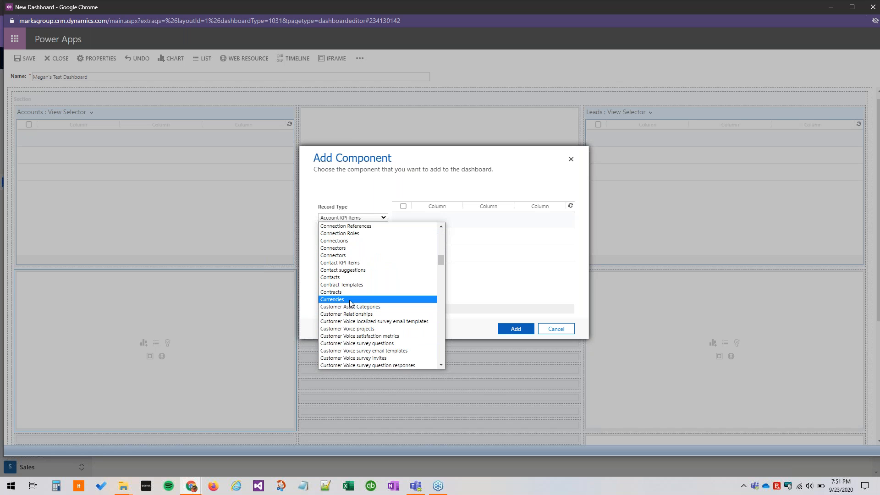
pyautogui.click(350, 277)
pyautogui.click(354, 240)
pyautogui.click(354, 240)
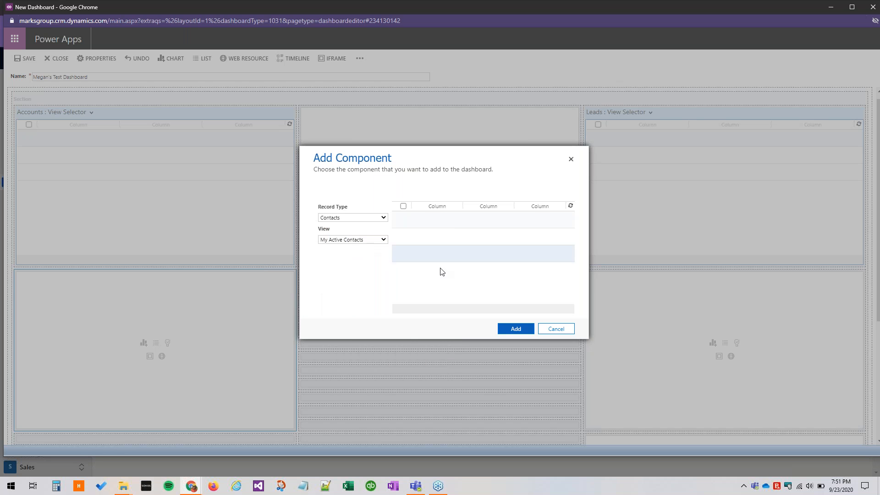
pyautogui.click(522, 328)
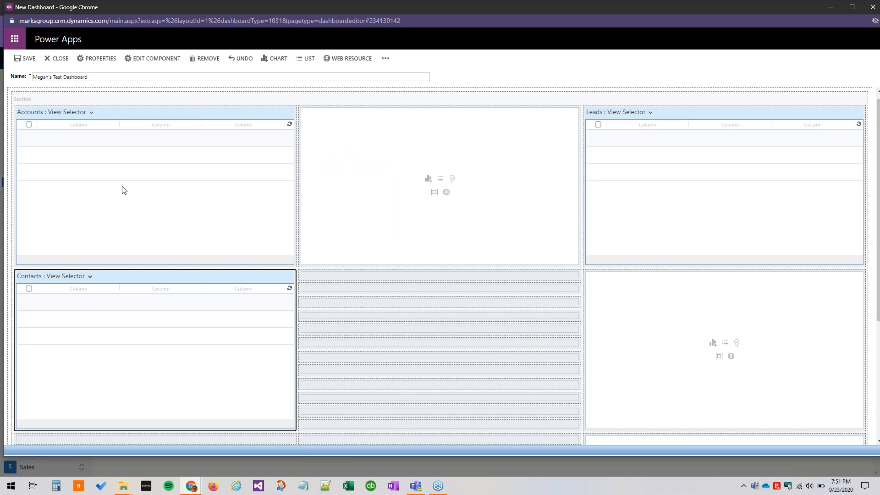
# Save the dashboard and close its editor, checking the layout of the accounts, leads and contacts lists.
pyautogui.click(25, 60)
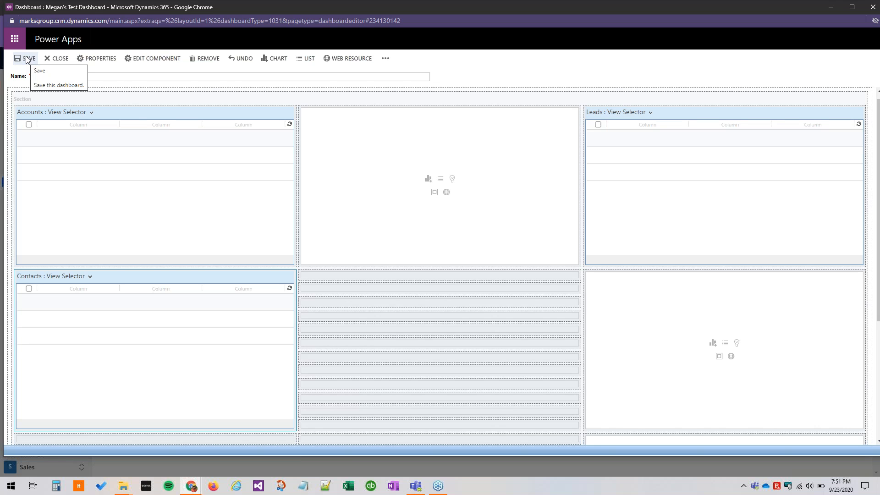
pyautogui.click(52, 60)
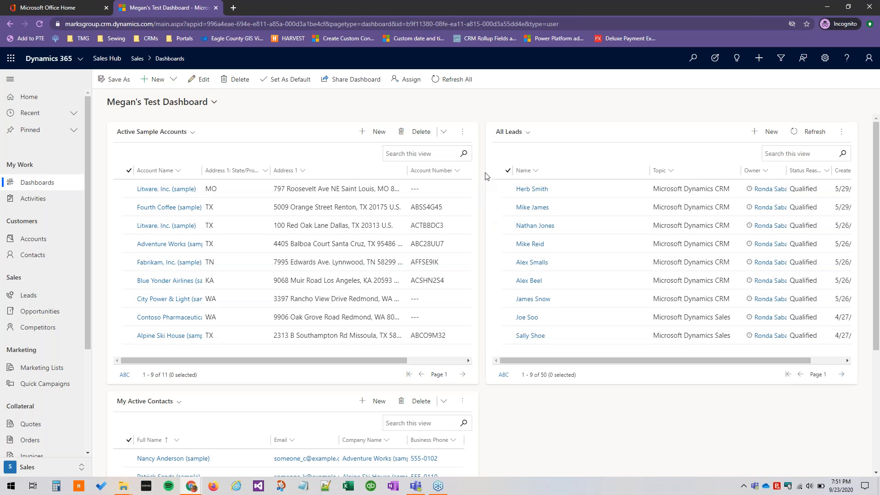
pyautogui.scroll(-3, 613, 278)
pyautogui.scroll(3, 615, 278)
pyautogui.scroll(-4, 395, 262)
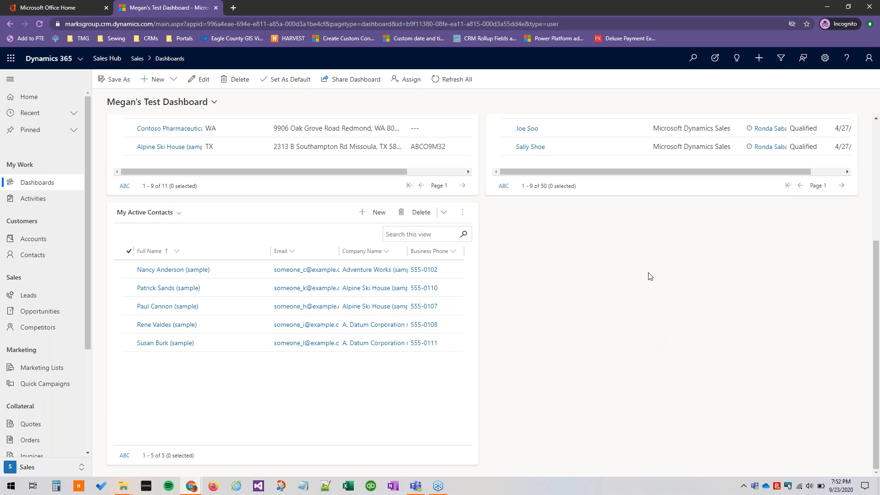
pyautogui.scroll(4, 420, 270)
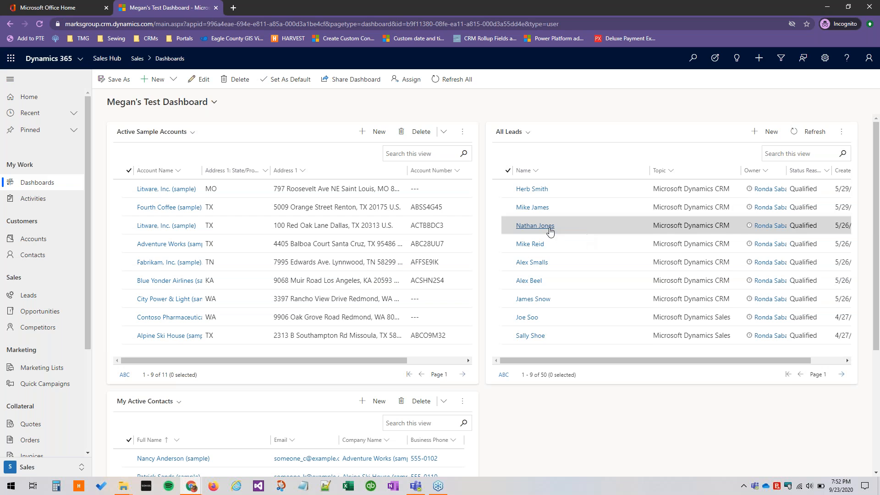
# Review the Active Sample Accounts, All Leads and My Active Contacts lists across the full length of the dashboard.
pyautogui.scroll(-4, 546, 226)
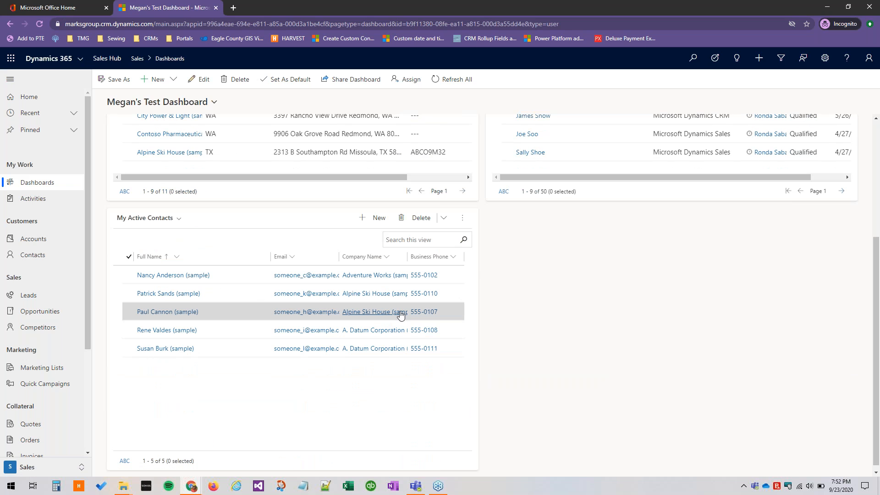
pyautogui.scroll(2, 422, 364)
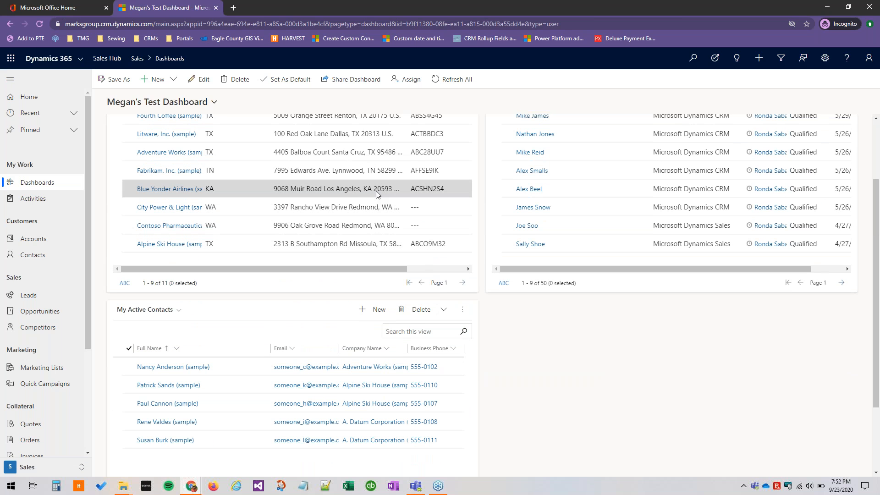
pyautogui.scroll(1, 362, 193)
pyautogui.scroll(2, 362, 194)
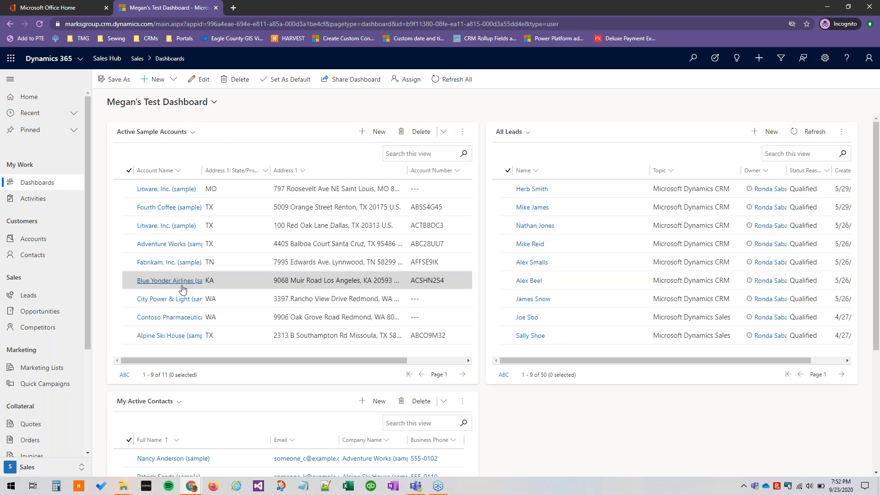
pyautogui.scroll(-3, 182, 289)
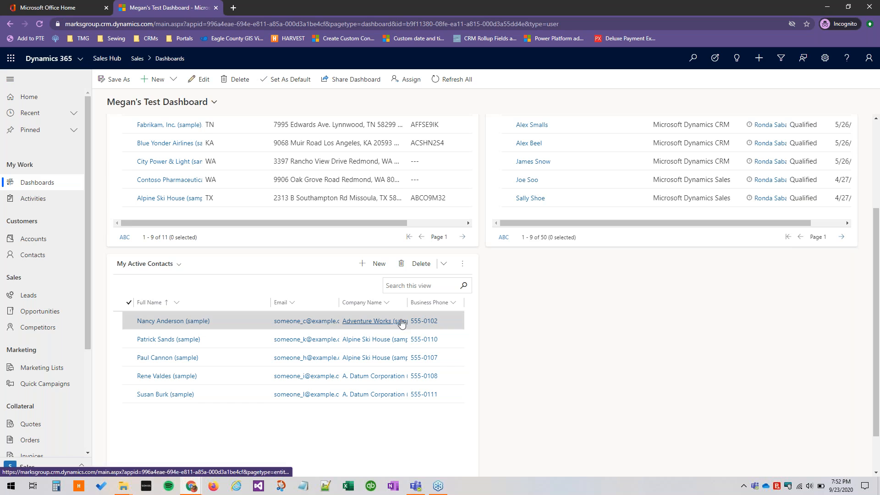
pyautogui.scroll(2, 288, 324)
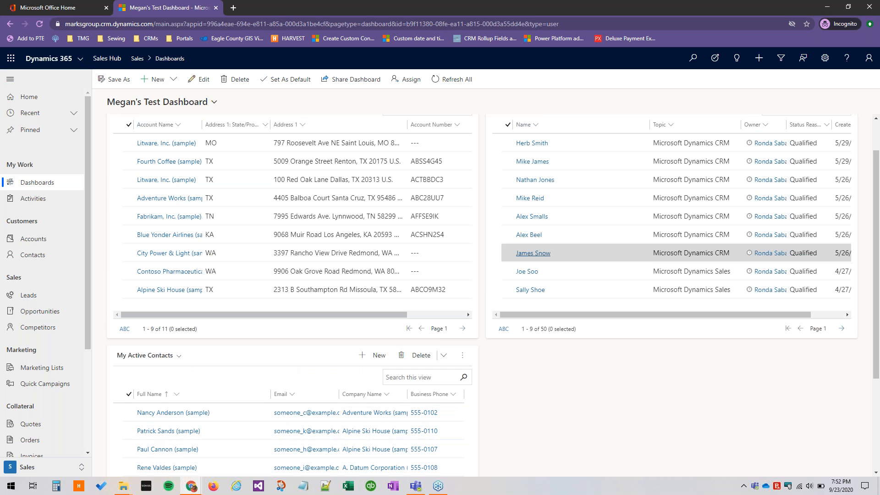
pyautogui.scroll(1, 266, 275)
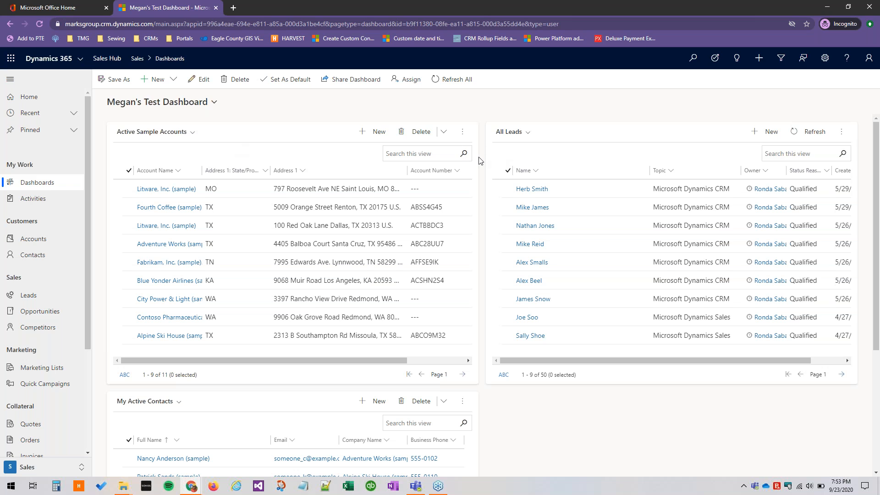
# Open the dashboard for editing and widen the Accounts list by one column so it spans the first two cells.
pyautogui.click(204, 82)
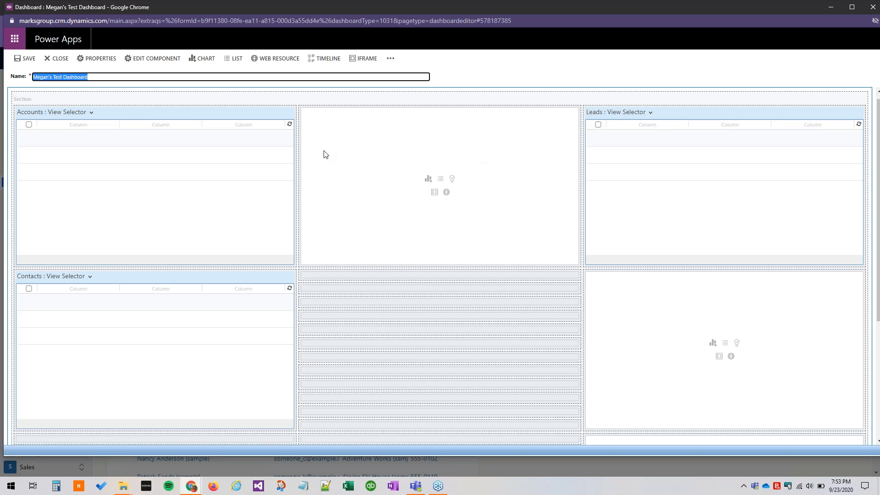
pyautogui.click(199, 114)
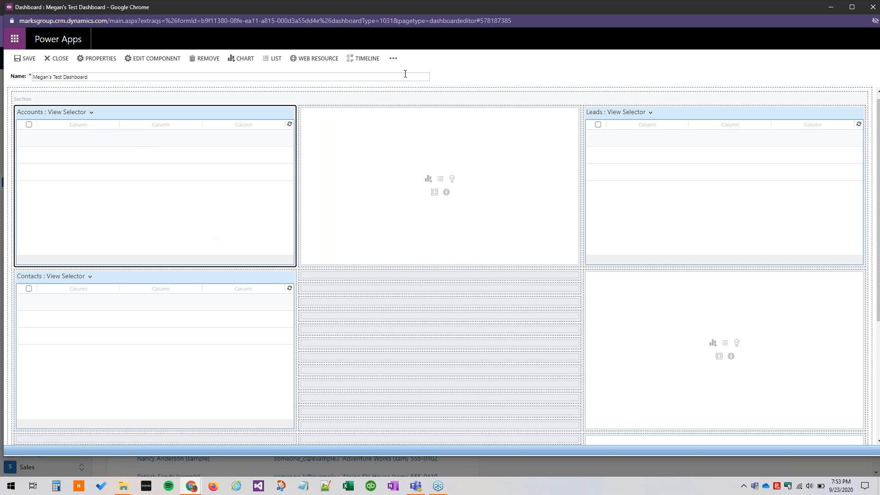
pyautogui.click(393, 58)
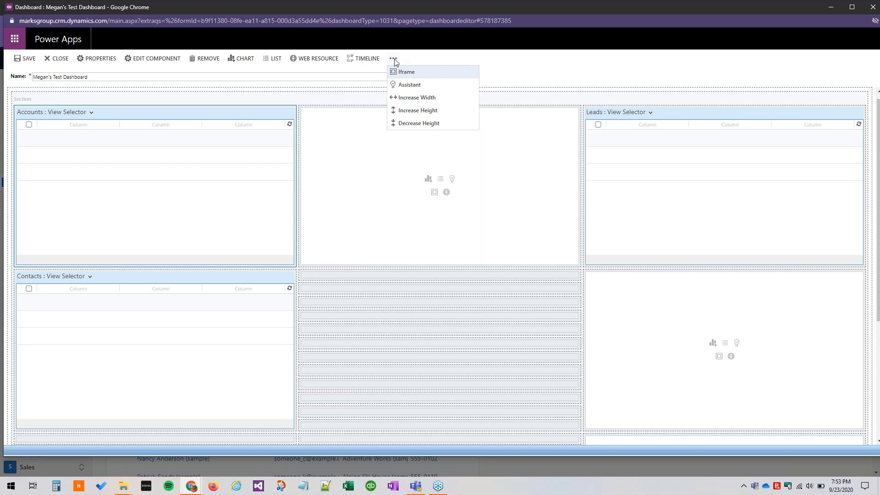
pyautogui.click(415, 98)
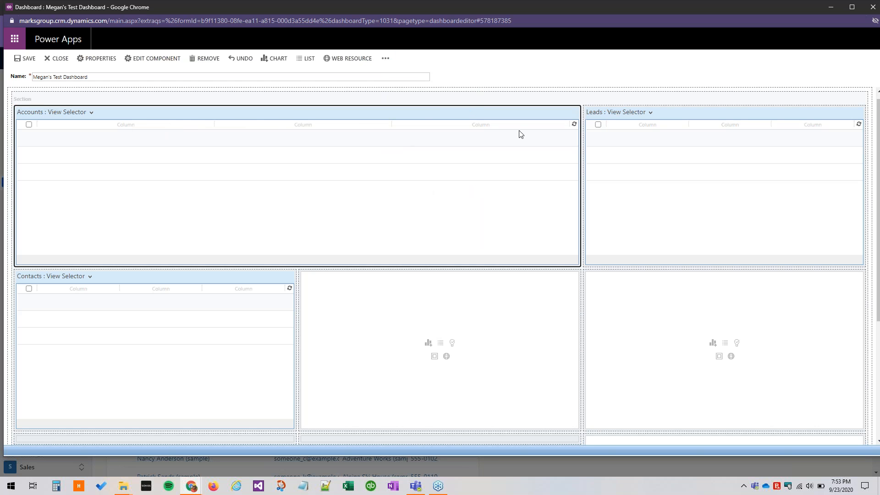
# Decrease the height of the Accounts list by two increments, then increase it by one.
pyautogui.click(386, 58)
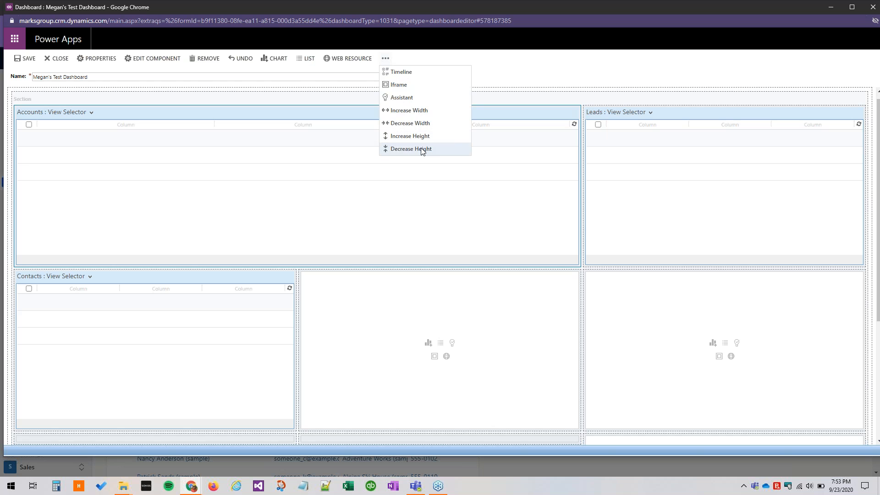
pyautogui.click(421, 149)
pyautogui.click(385, 58)
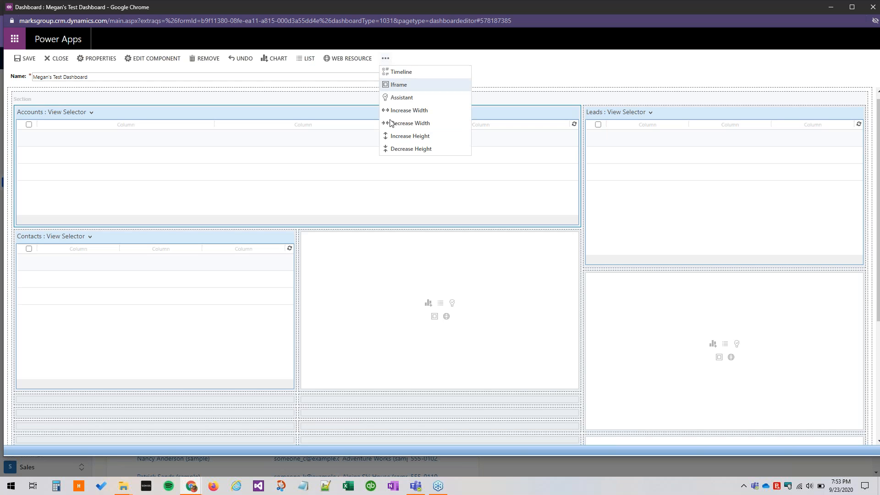
pyautogui.click(397, 151)
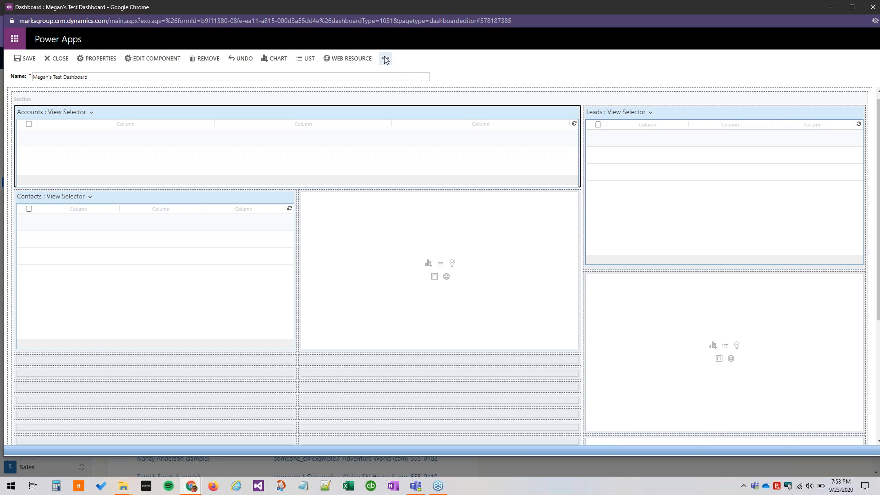
pyautogui.click(385, 59)
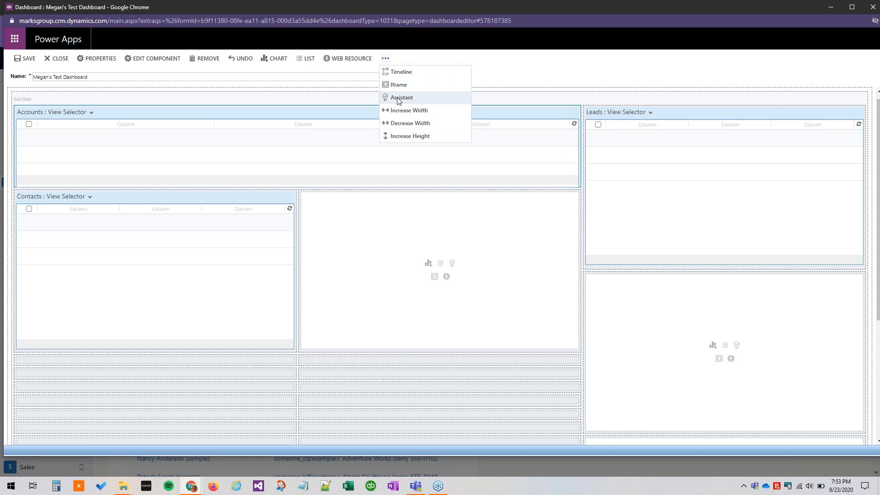
pyautogui.click(400, 138)
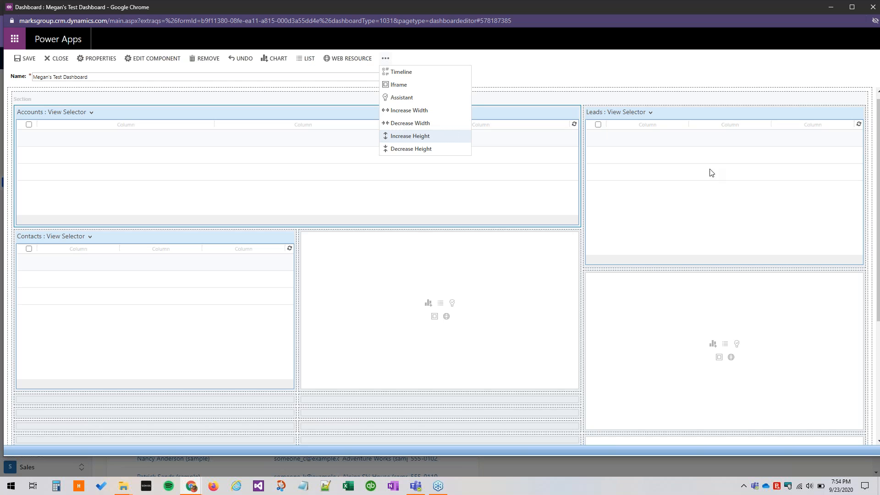
# Increase the height of the Leads list by two increments.
pyautogui.click(551, 80)
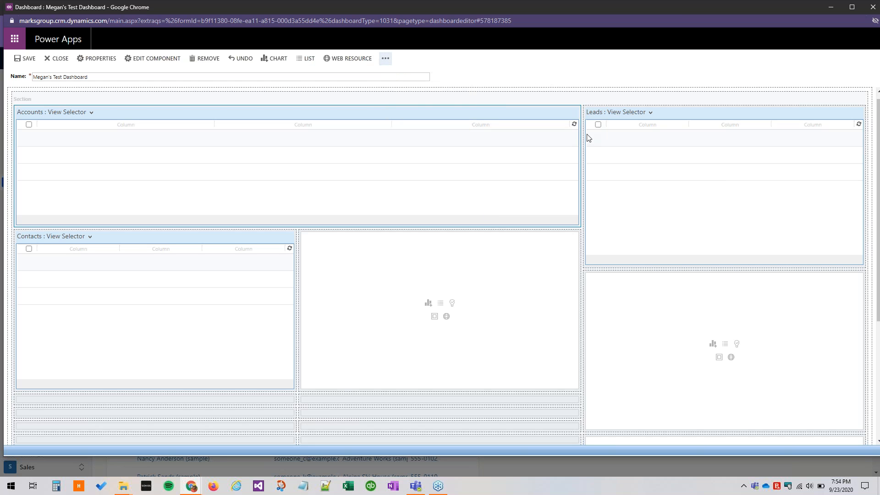
pyautogui.click(607, 148)
pyautogui.click(385, 58)
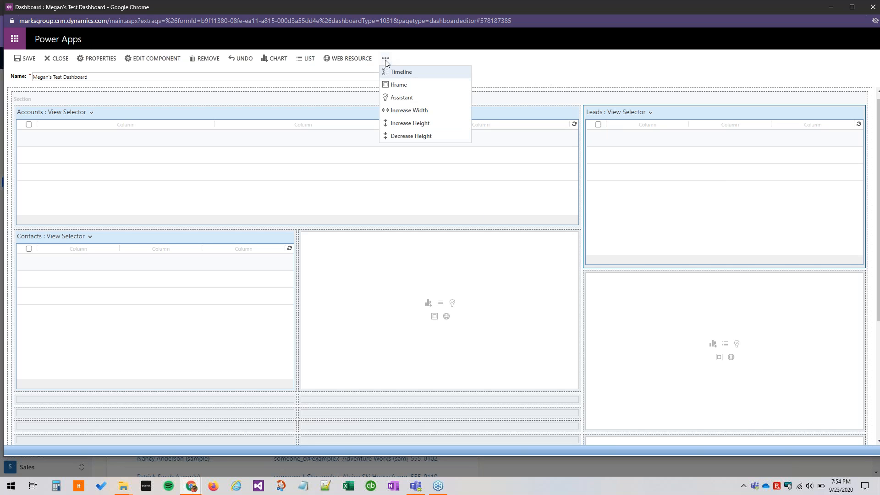
pyautogui.click(392, 136)
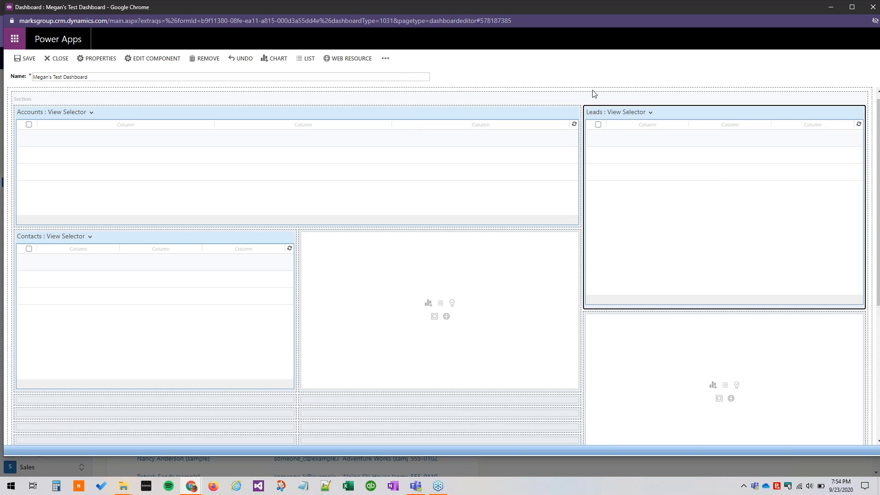
pyautogui.click(385, 58)
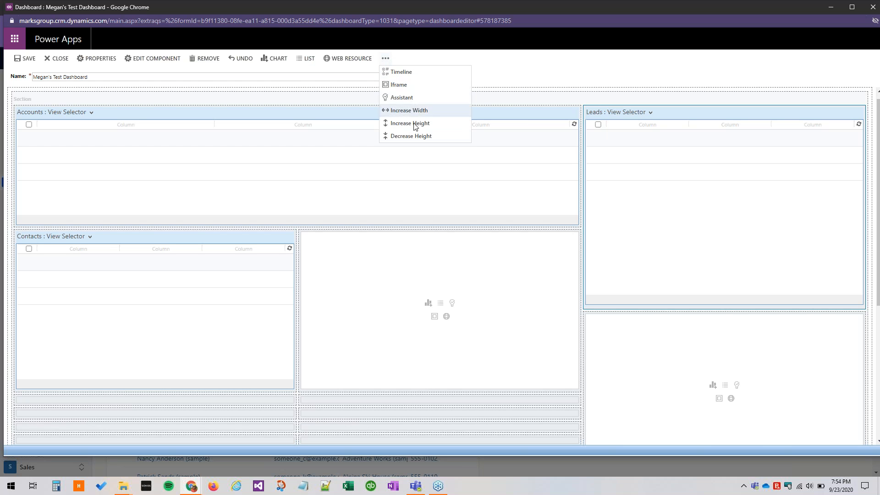
pyautogui.click(415, 123)
# Save the dashboard, close its editor and reload the page to check the resized lists.
pyautogui.click(28, 58)
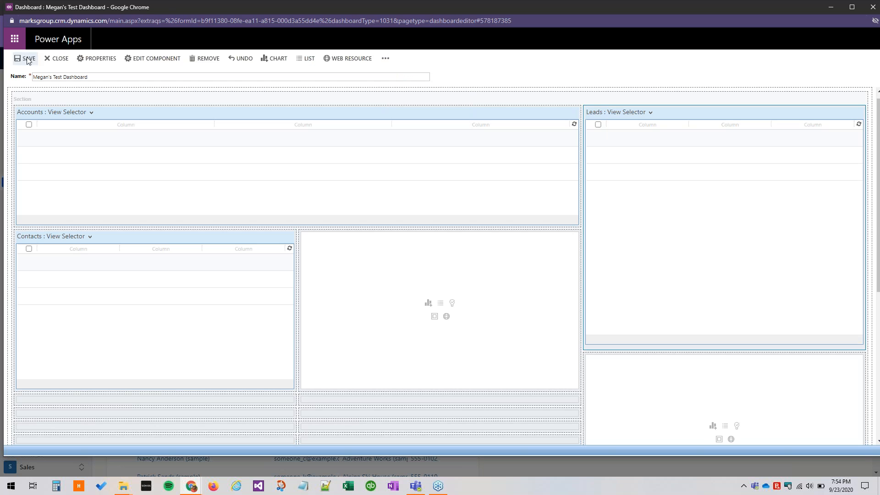
pyautogui.click(55, 60)
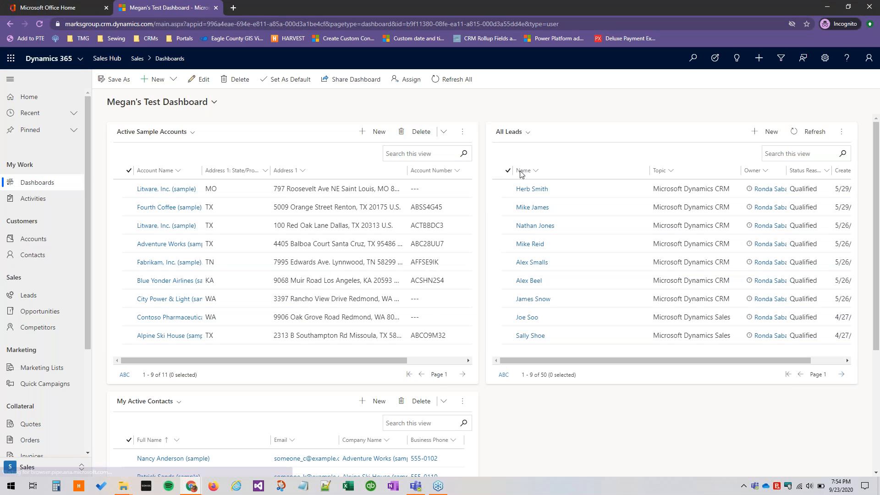
pyautogui.click(41, 24)
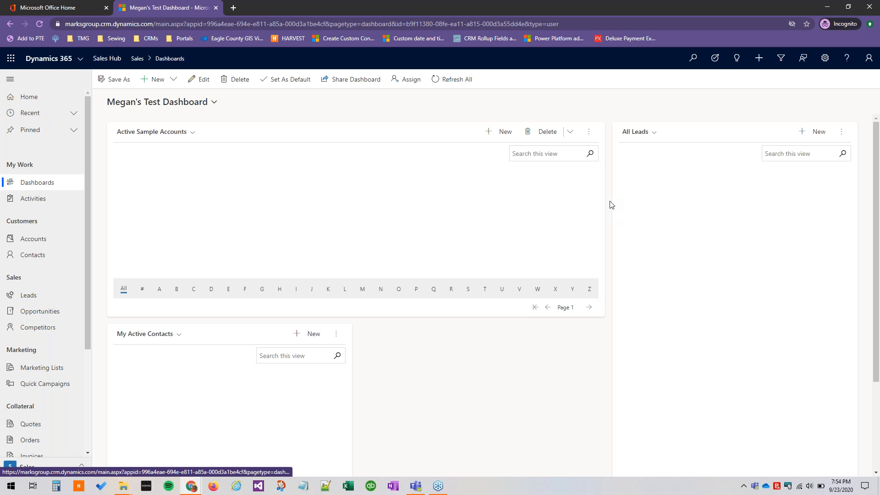
pyautogui.scroll(-3, 643, 250)
pyautogui.scroll(2, 642, 252)
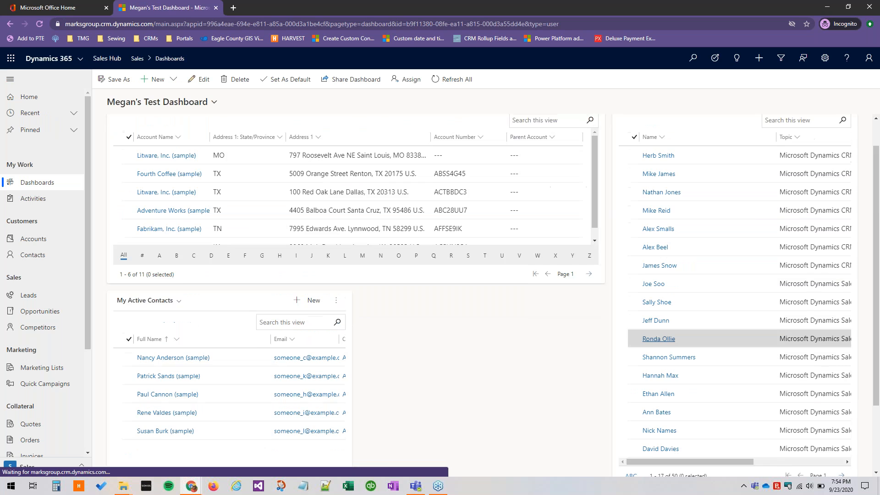
pyautogui.scroll(1, 658, 339)
pyautogui.scroll(-3, 662, 239)
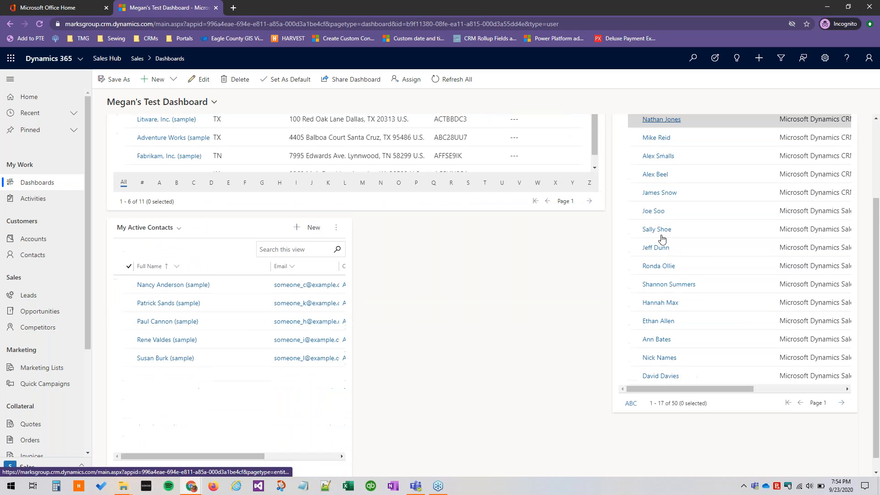
pyautogui.scroll(-1, 662, 238)
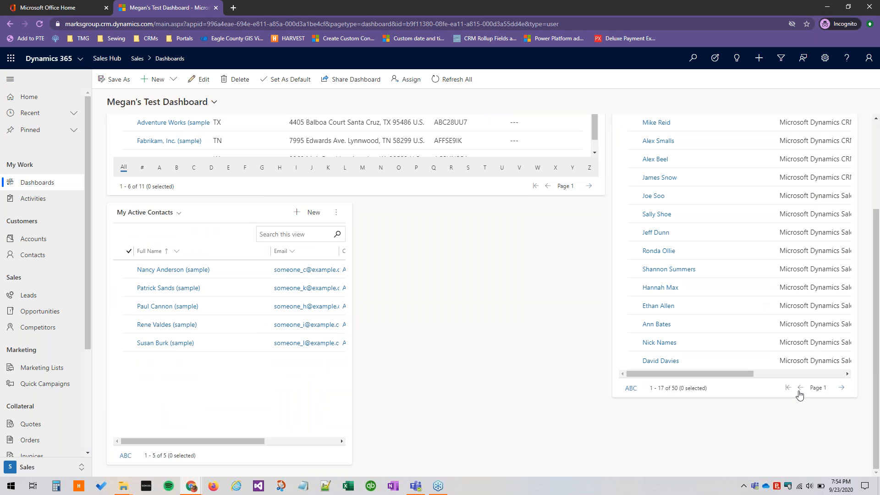
pyautogui.scroll(3, 699, 230)
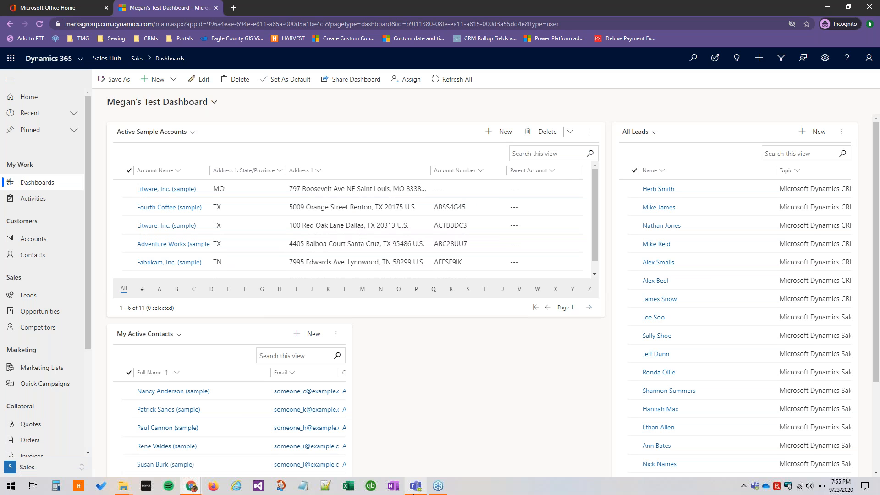
# Switch to Microsoft Teams and open the posts of the General channel in the Sage & Spruce LLC team.
pyautogui.click(415, 490)
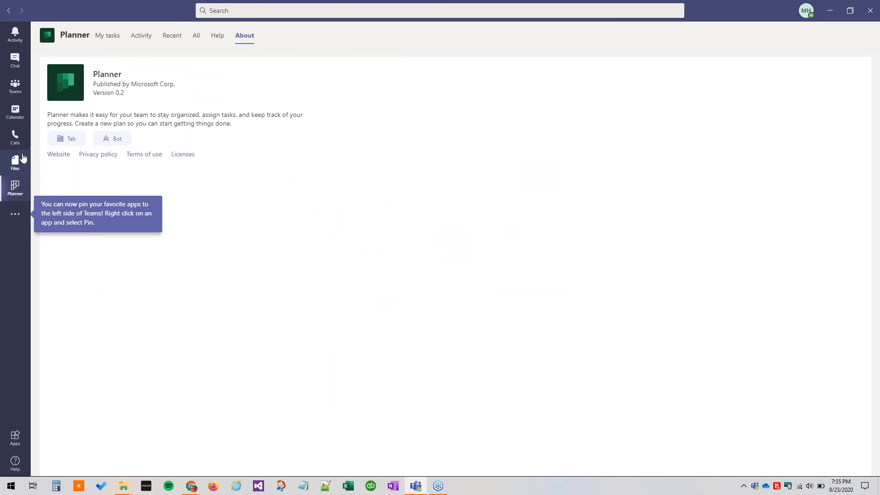
pyautogui.click(17, 83)
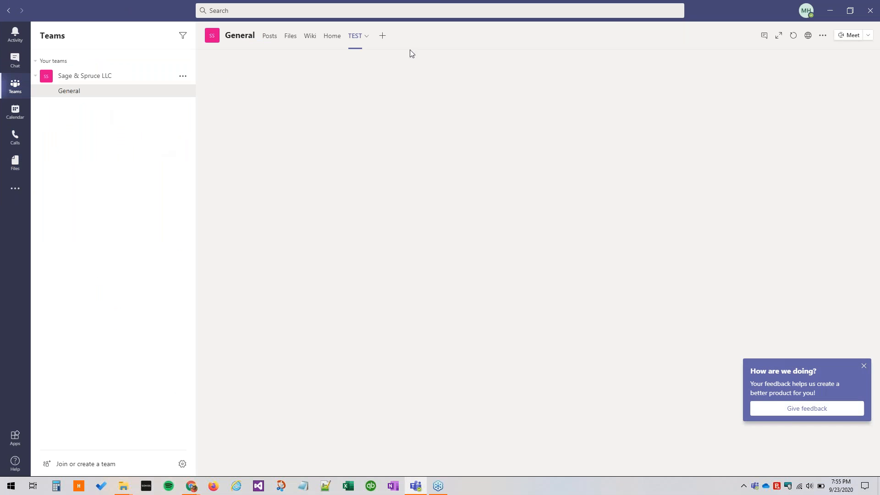
pyautogui.click(840, 16)
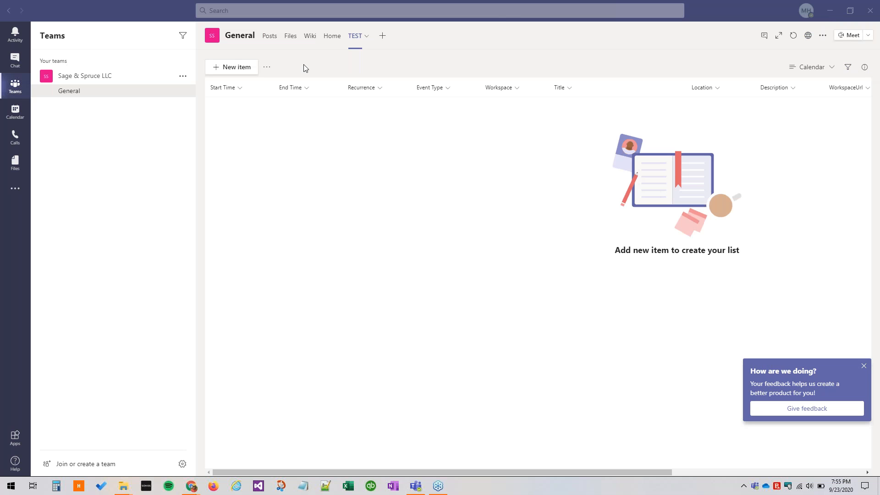
pyautogui.click(267, 38)
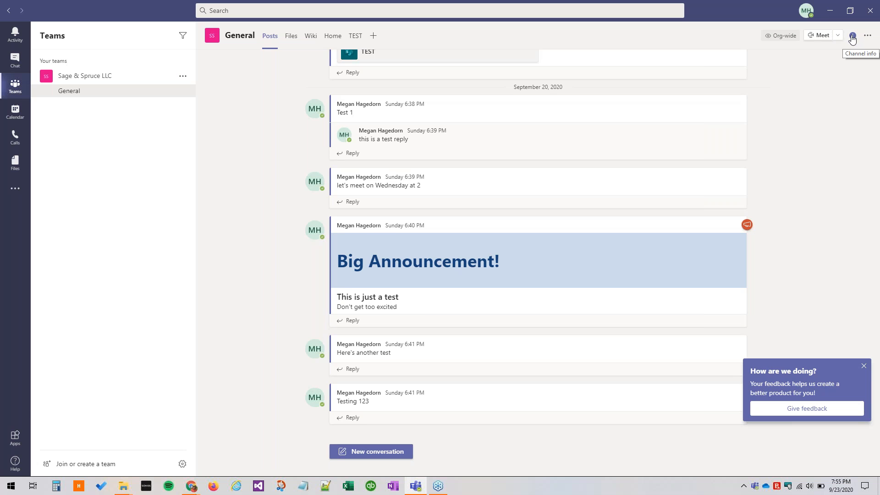
# Examine the General channel's information, including its members and full list of updates, leaving the channel info displayed.
pyautogui.click(852, 36)
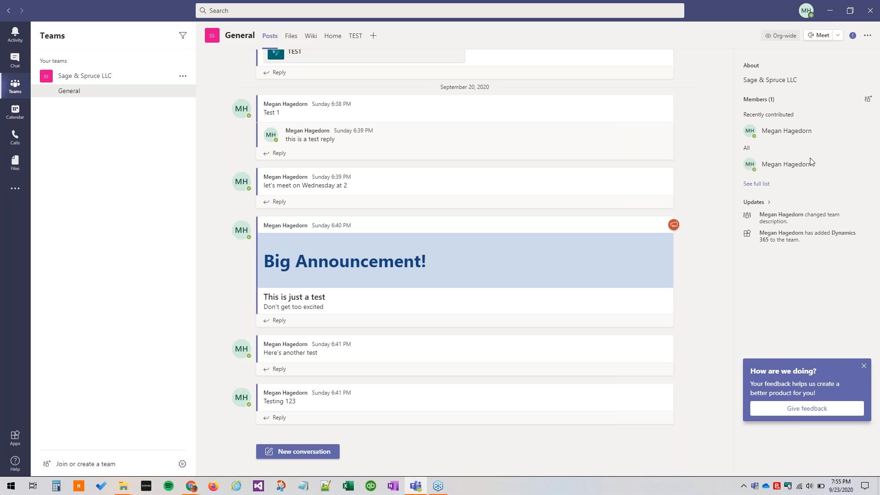
pyautogui.click(760, 188)
pyautogui.click(750, 203)
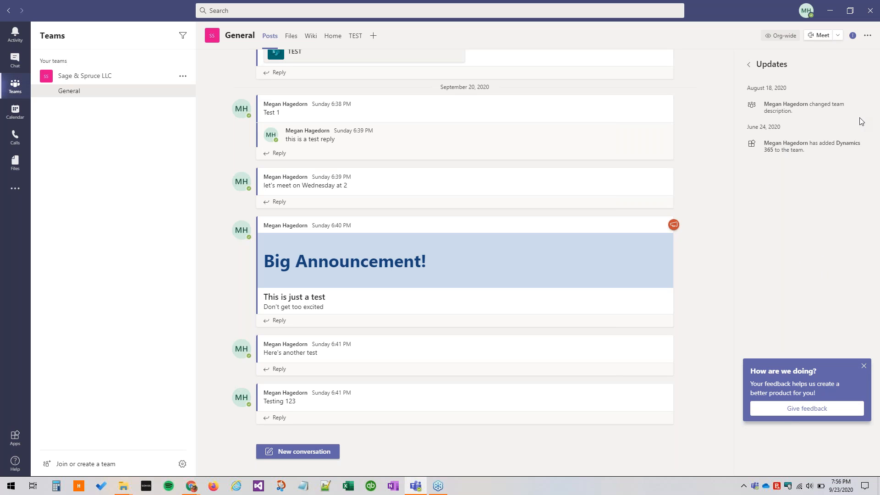
pyautogui.click(749, 64)
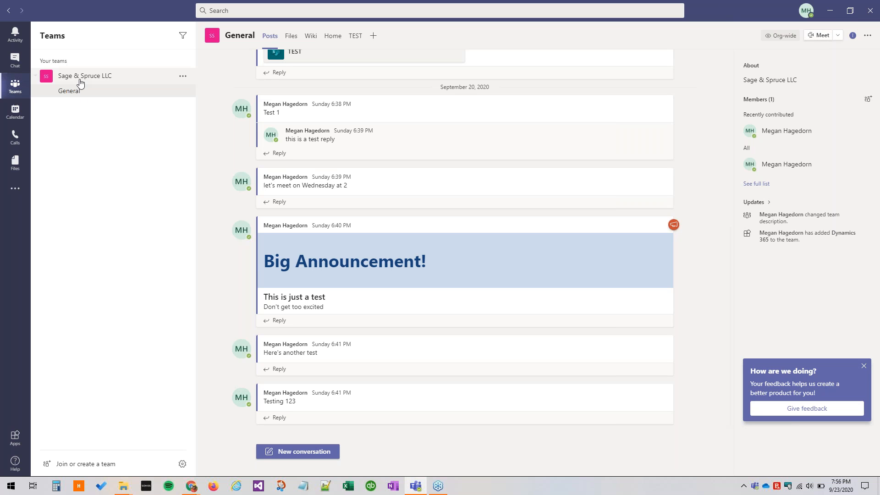
pyautogui.click(853, 37)
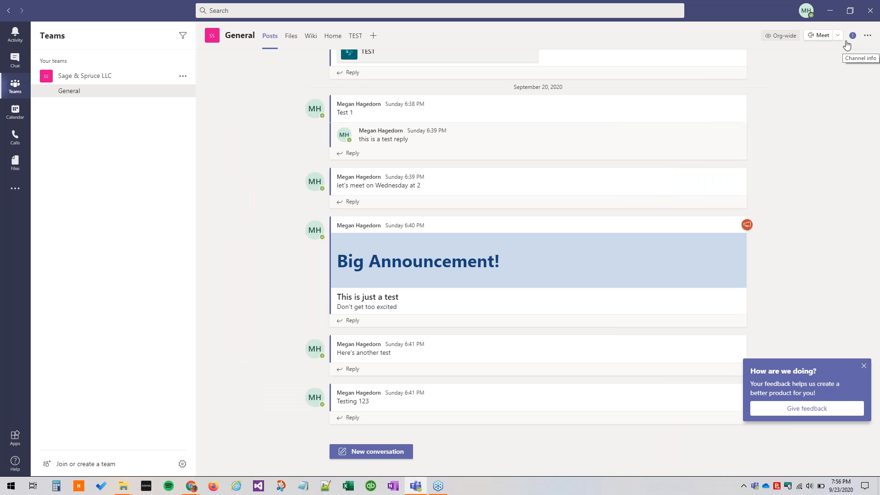
pyautogui.click(853, 40)
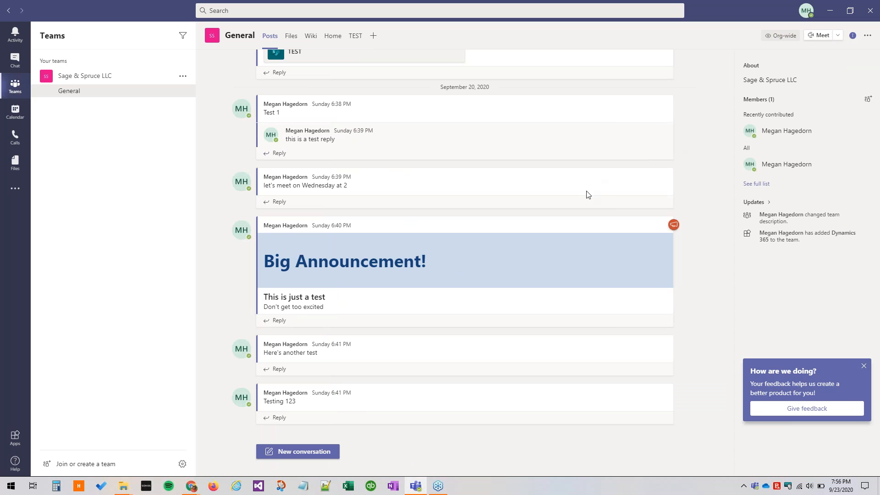
# Switch to the browser window with the Dynamics 365 test dashboard to view its accounts, leads and contacts lists.
pyautogui.moveTo(581, 230)
pyautogui.moveTo(192, 487)
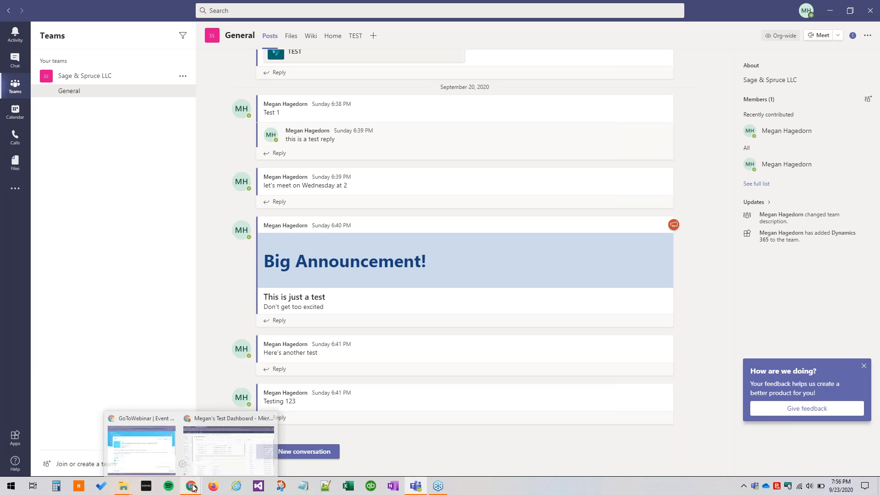
pyautogui.click(225, 458)
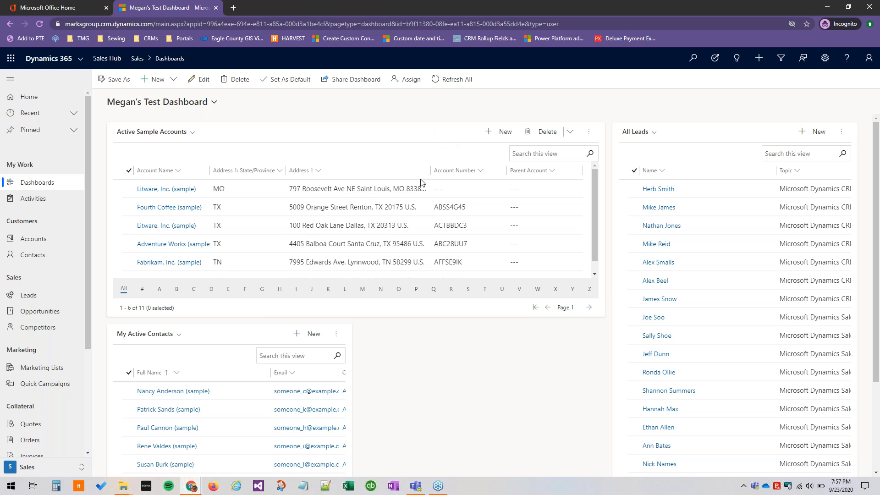
# Return to Microsoft Teams and toggle the General channel's information off and on, leaving it displayed.
pyautogui.click(421, 490)
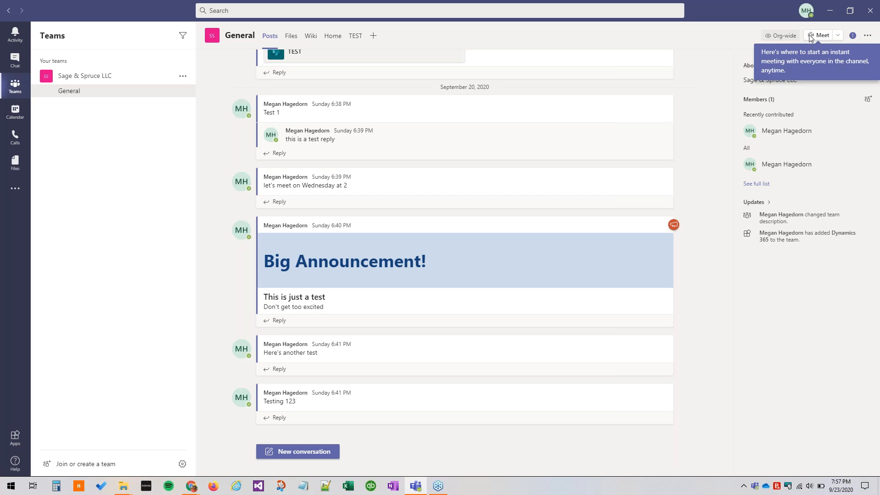
pyautogui.click(852, 37)
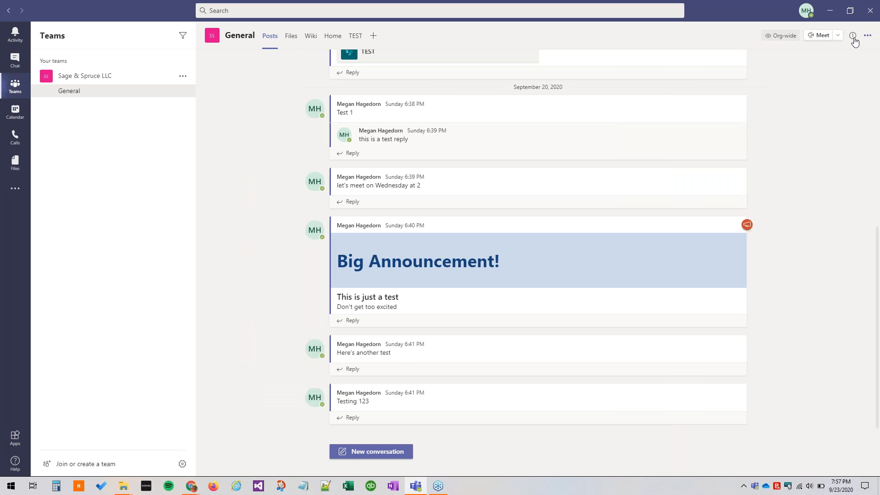
pyautogui.click(853, 39)
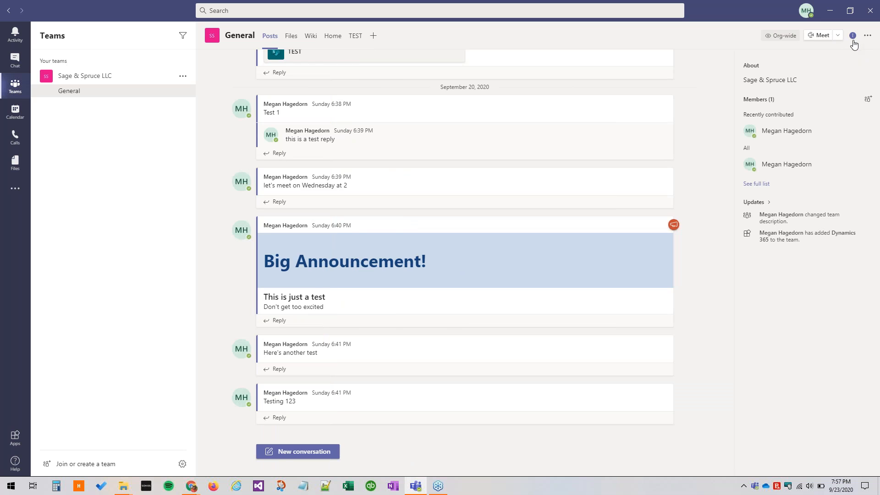
pyautogui.click(852, 36)
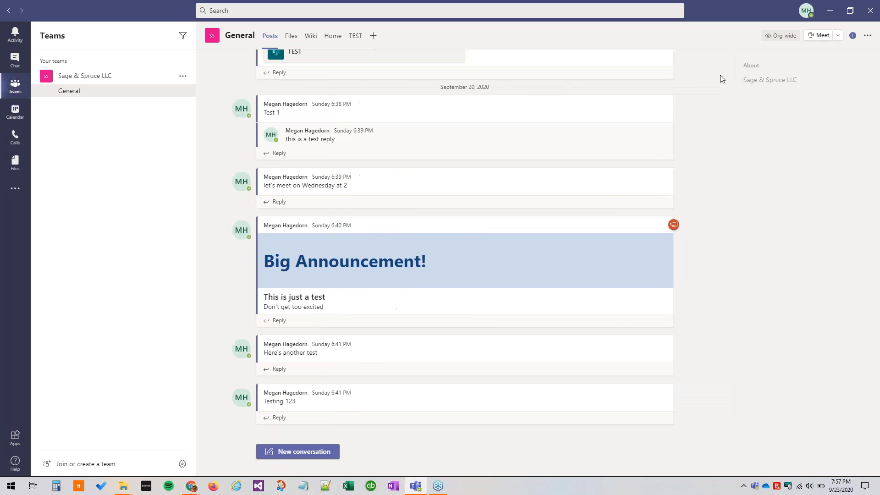